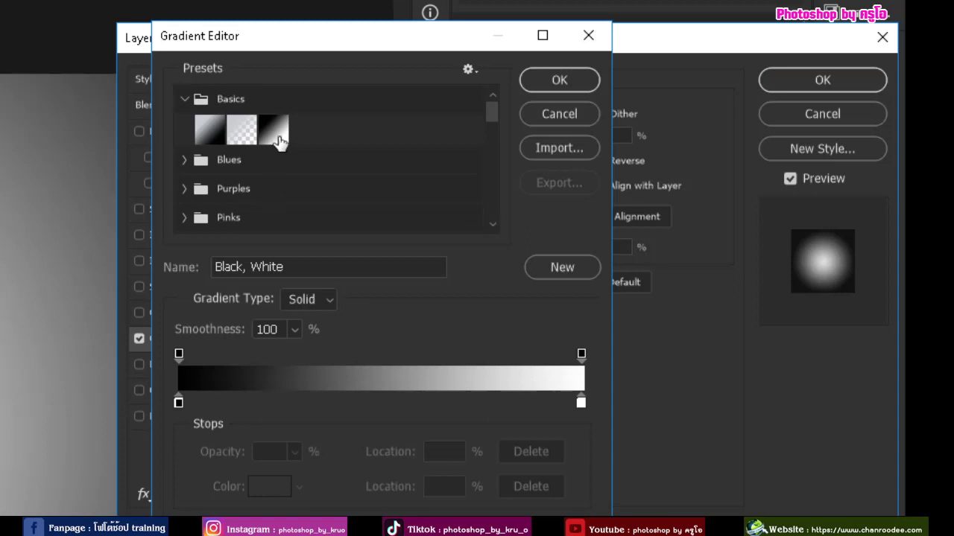
# Step: Apply the Black, White preset to the gradient overlay, set its scale to 107%, and accept the layer style
pyautogui.click(274, 131)
pyautogui.click(560, 80)
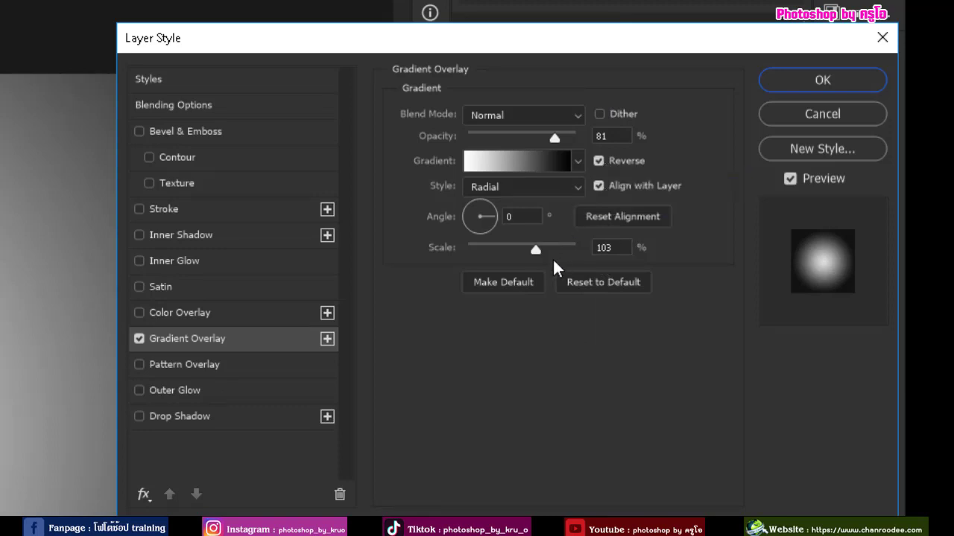
pyautogui.moveTo(535, 252)
pyautogui.mouseDown()
pyautogui.moveTo(556, 253)
pyautogui.moveTo(541, 249)
pyautogui.mouseUp()
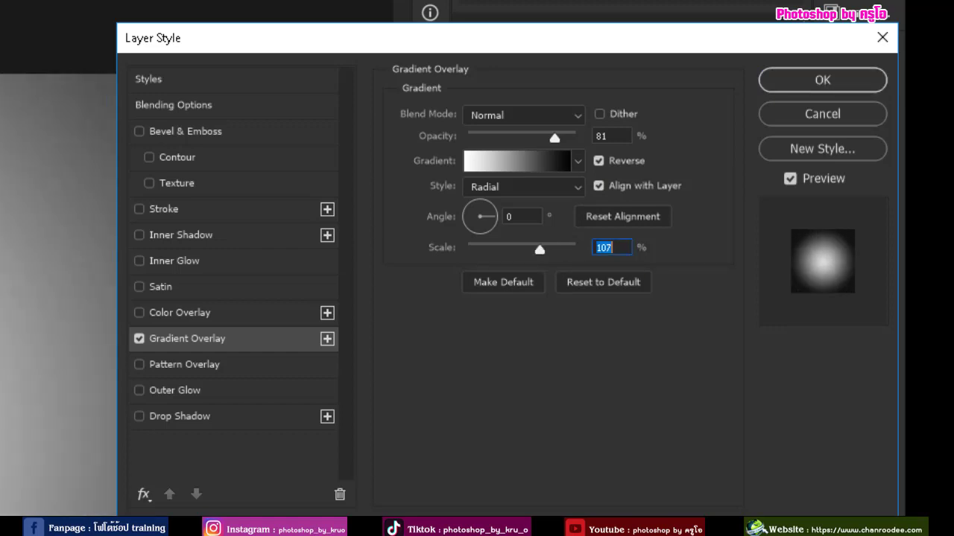
pyautogui.click(789, 82)
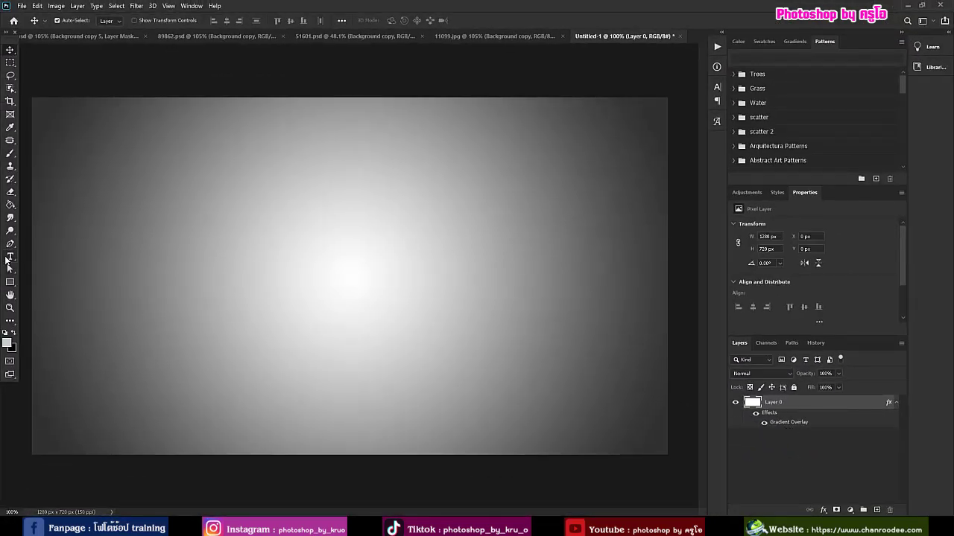
# Step: Add a text layer containing only the letter P near the middle of the canvas
pyautogui.click(9, 258)
pyautogui.click(249, 283)
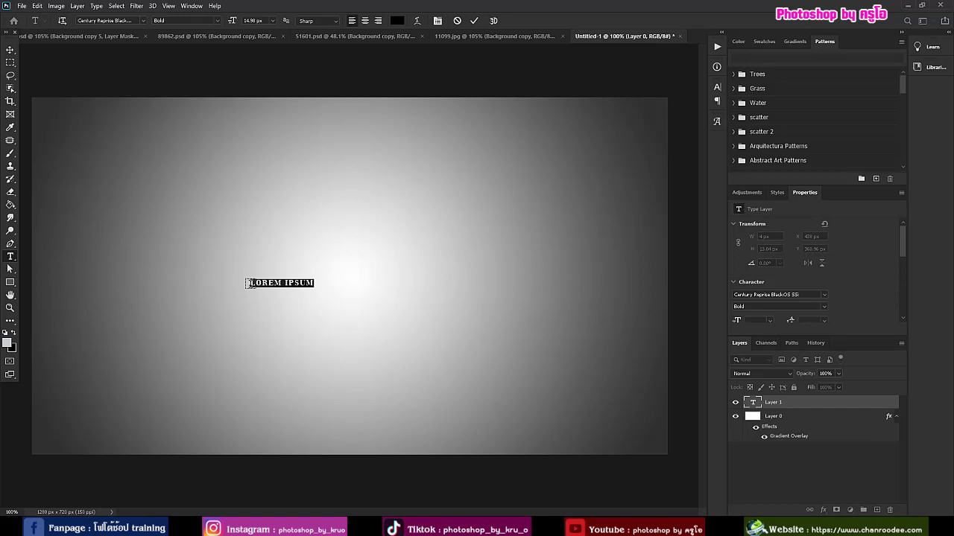
pyautogui.press('BackSpace')
pyautogui.click(475, 21)
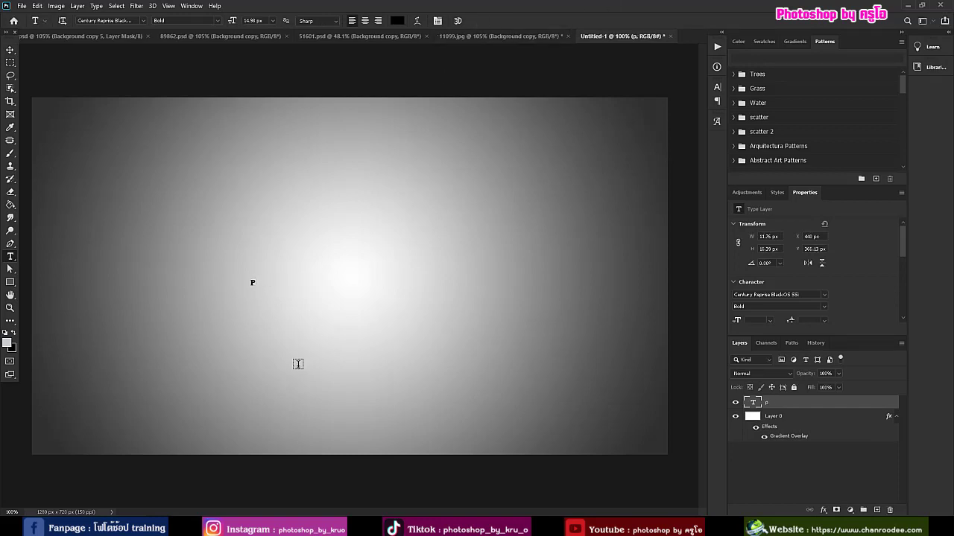
# Step: Enlarge the letter P to about 552 by 770 px and position it near the middle of the canvas
pyautogui.hotkey('ctrl', 't')
pyautogui.moveTo(256, 286); pyautogui.dragTo(396, 356)
pyautogui.moveTo(355, 281); pyautogui.dragTo(560, 121)
pyautogui.moveTo(320, 305); pyautogui.dragTo(306, 325)
pyautogui.moveTo(481, 105); pyautogui.dragTo(511, 65)
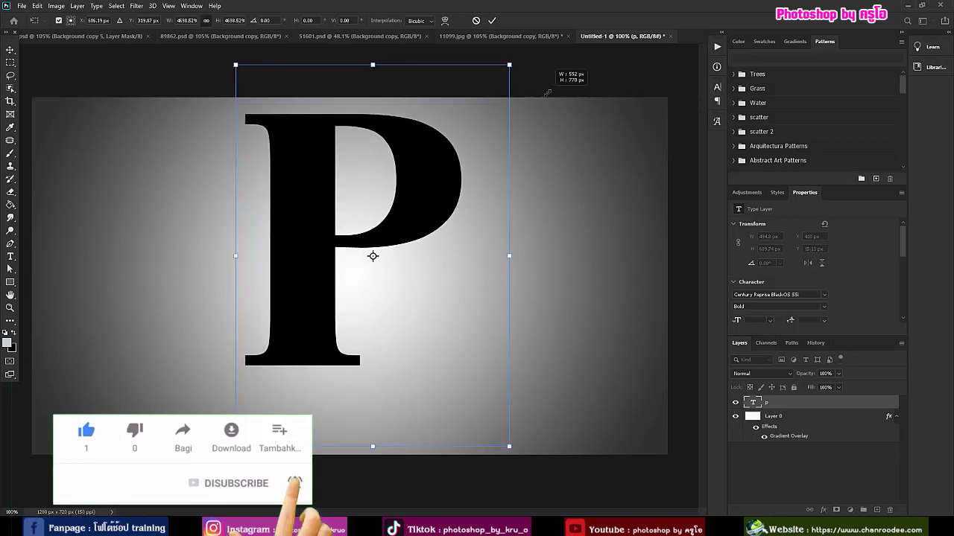
pyautogui.moveTo(439, 170); pyautogui.dragTo(434, 195)
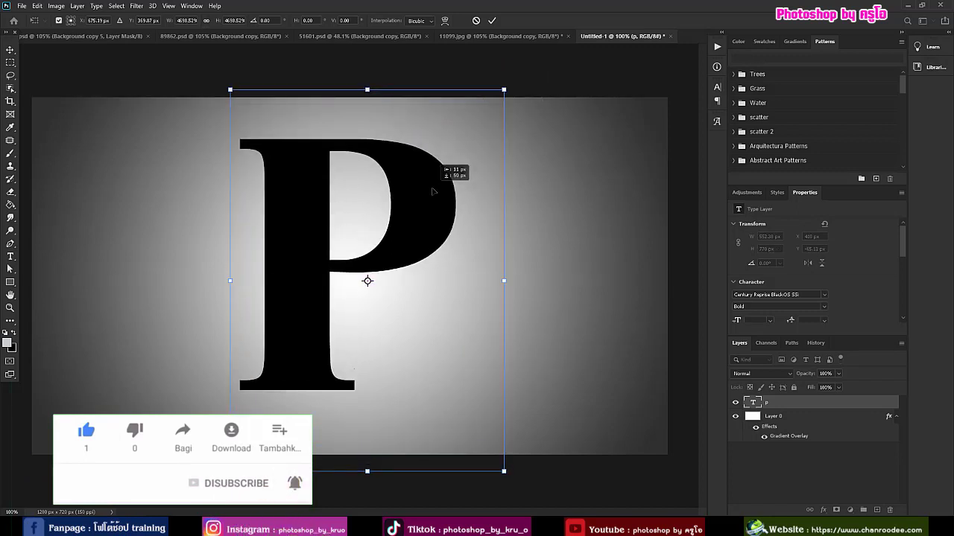
pyautogui.click(492, 20)
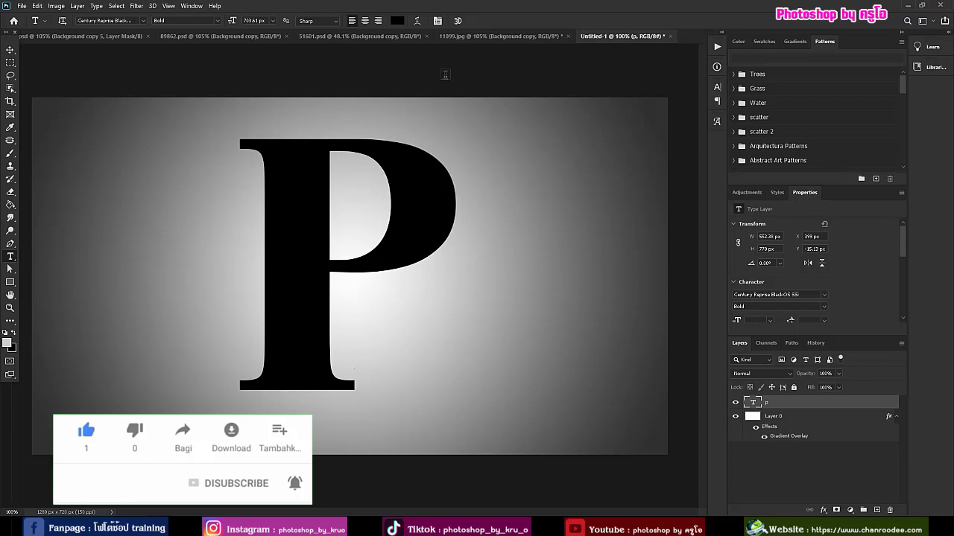
# Step: Change the letter P's font to Broadway
pyautogui.doubleClick(752, 402)
pyautogui.click(143, 21)
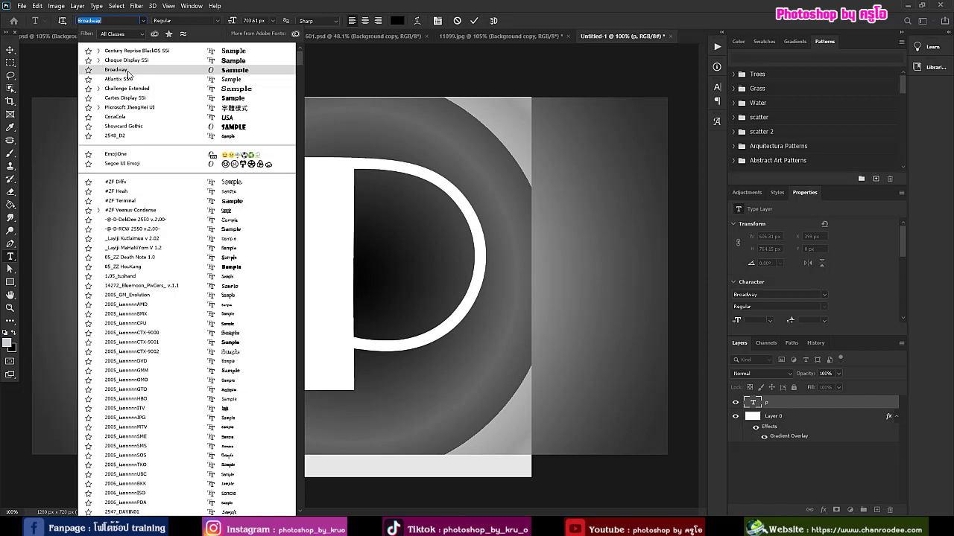
pyautogui.click(127, 70)
pyautogui.click(475, 21)
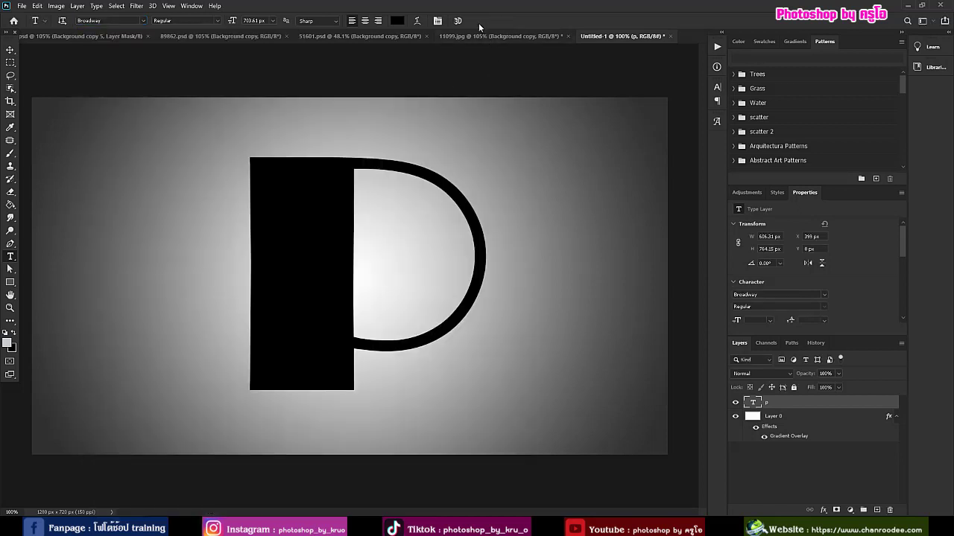
# Step: Shift the letter P slightly left and enlarge it to about 670 by 844 px, keeping it near the canvas centre
pyautogui.click(11, 49)
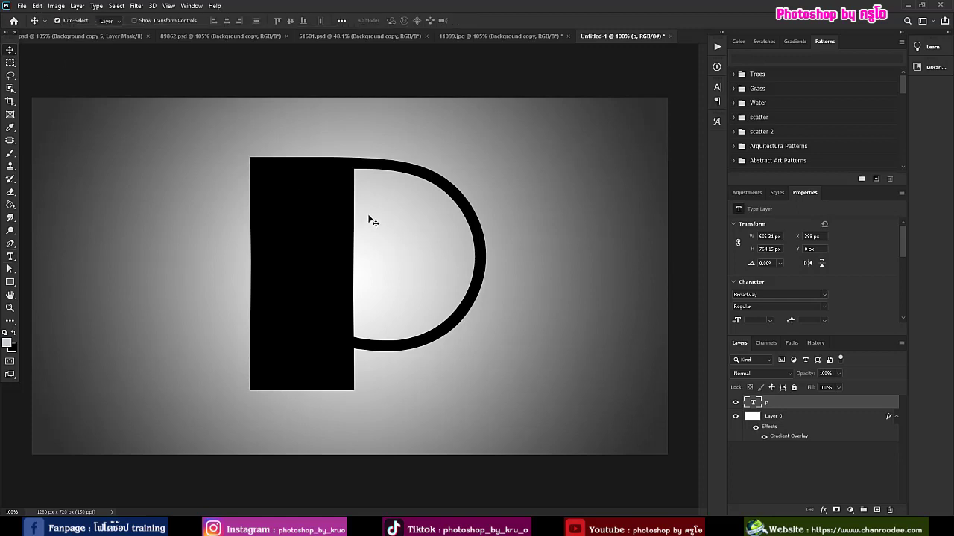
pyautogui.moveTo(339, 221); pyautogui.dragTo(326, 219)
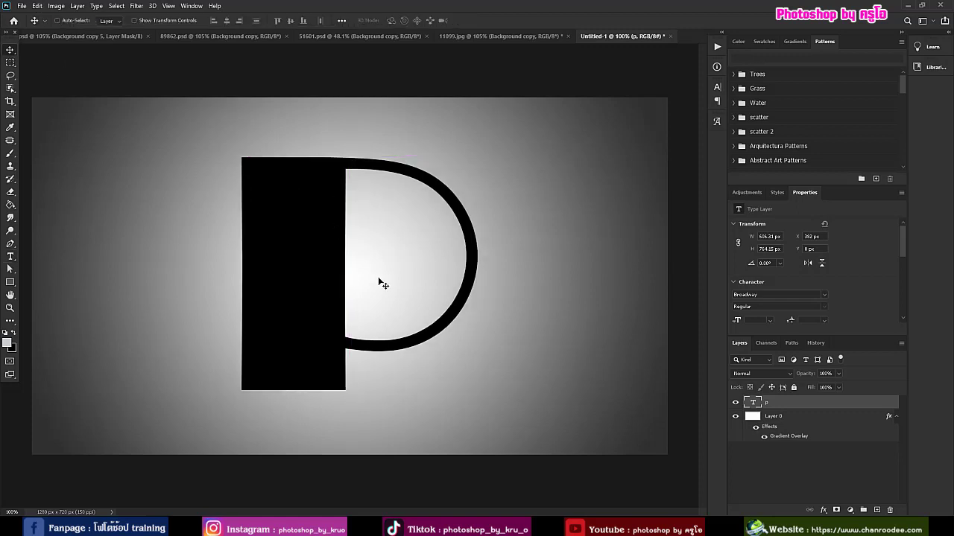
pyautogui.moveTo(459, 266); pyautogui.dragTo(459, 266)
pyautogui.hotkey('ctrl', 't')
pyautogui.moveTo(524, 95); pyautogui.dragTo(580, 78)
pyautogui.moveTo(330, 207); pyautogui.dragTo(322, 212)
pyautogui.click(492, 20)
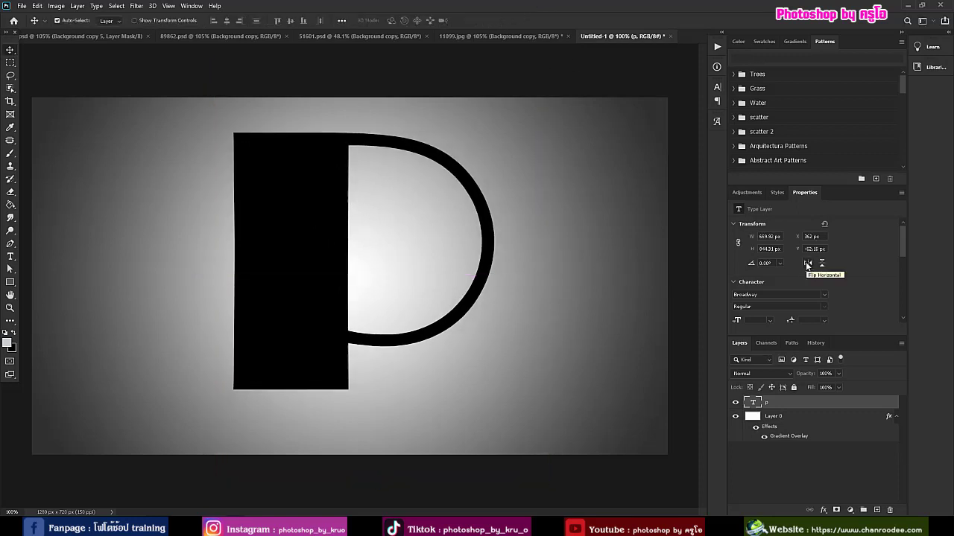
# Step: In the 11099.jpg document, show the masked Background copy layer and hide the Background layer
pyautogui.click(485, 37)
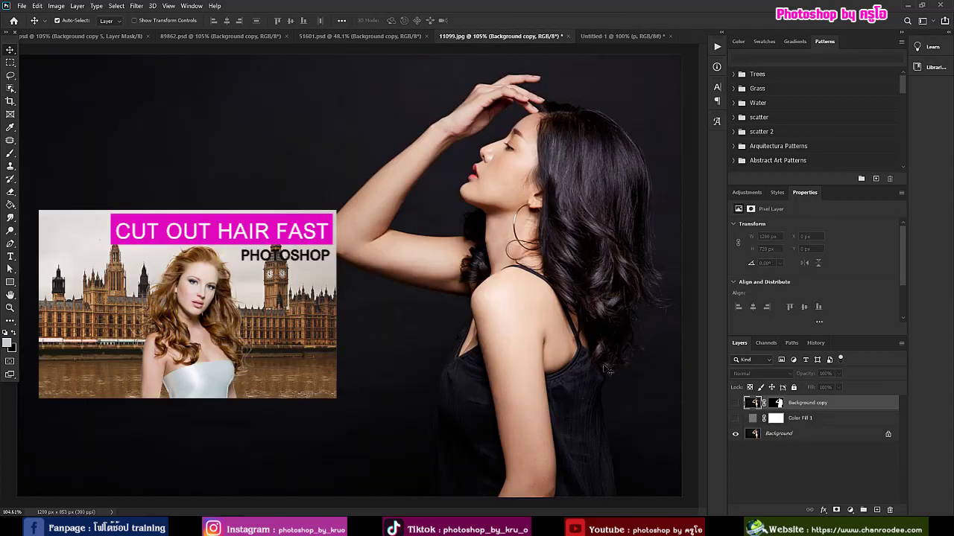
pyautogui.click(736, 403)
pyautogui.click(735, 434)
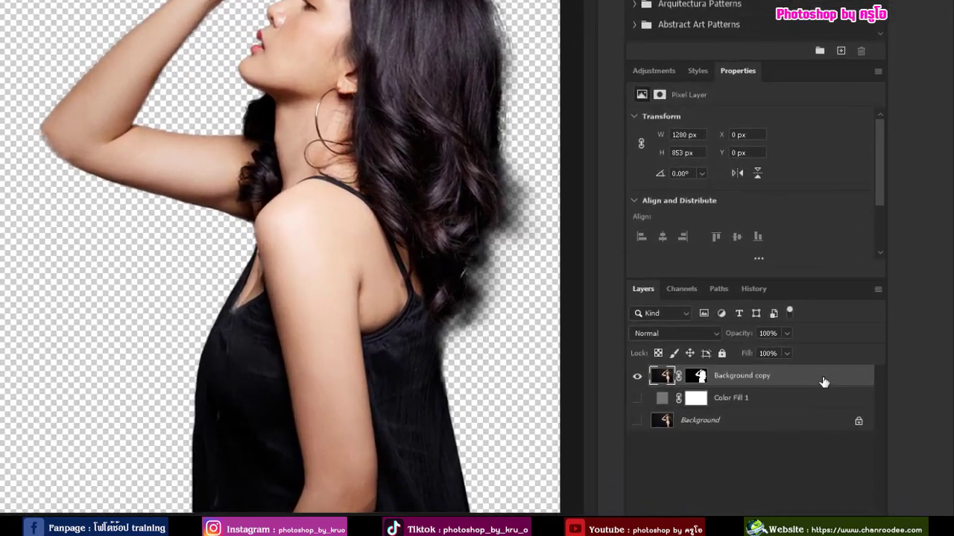
# Step: Duplicate the masked Background copy layer into the Untitled-1 document
pyautogui.rightClick(824, 382)
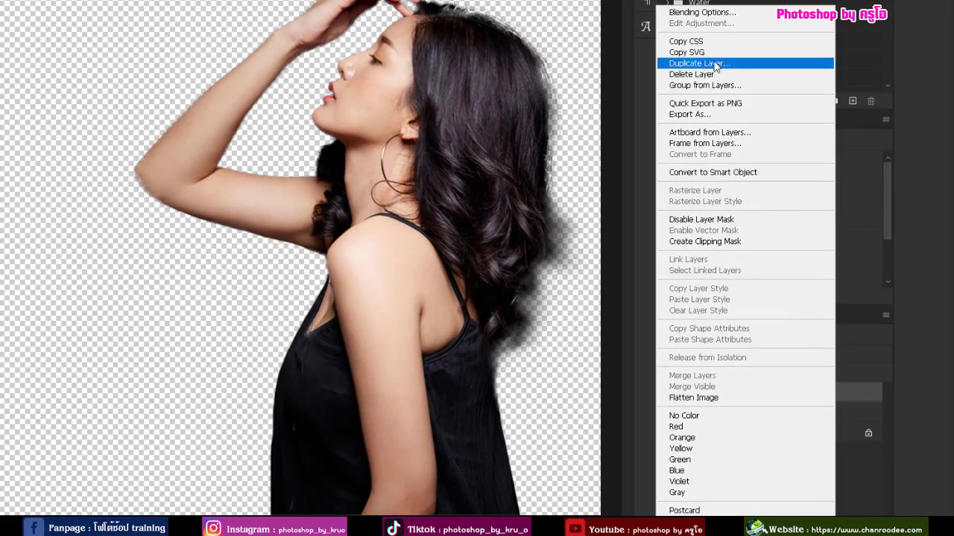
pyautogui.click(714, 64)
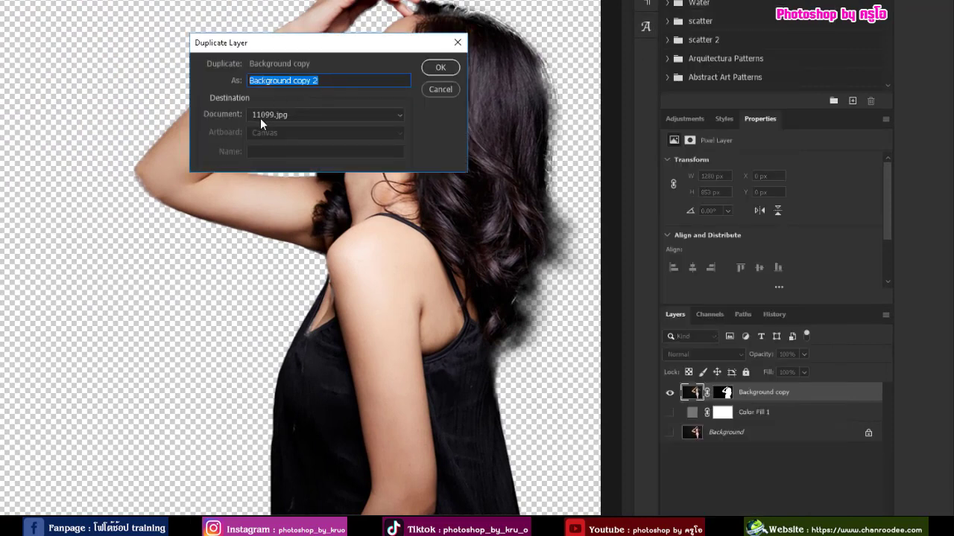
pyautogui.click(261, 119)
pyautogui.click(281, 174)
pyautogui.click(449, 71)
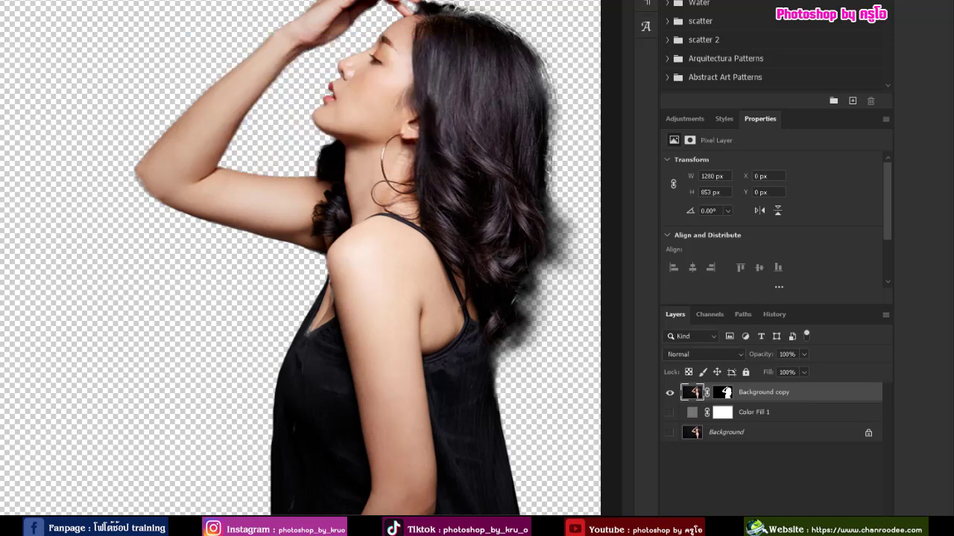
# Step: In the Untitled-1 document, scale the woman's cut-out to about 78% and place it over the letter P
pyautogui.click(466, 2)
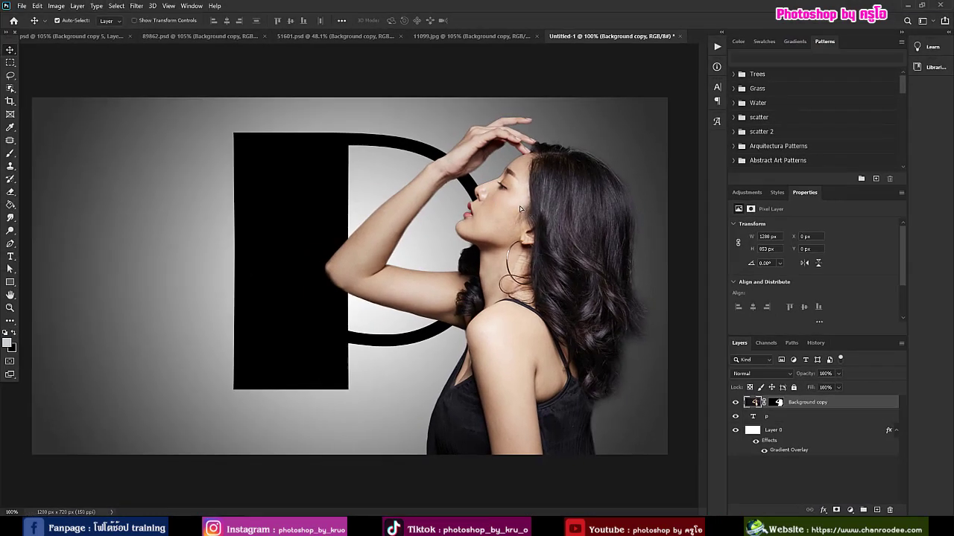
pyautogui.moveTo(525, 210); pyautogui.dragTo(392, 192)
pyautogui.hotkey('ctrl', 't')
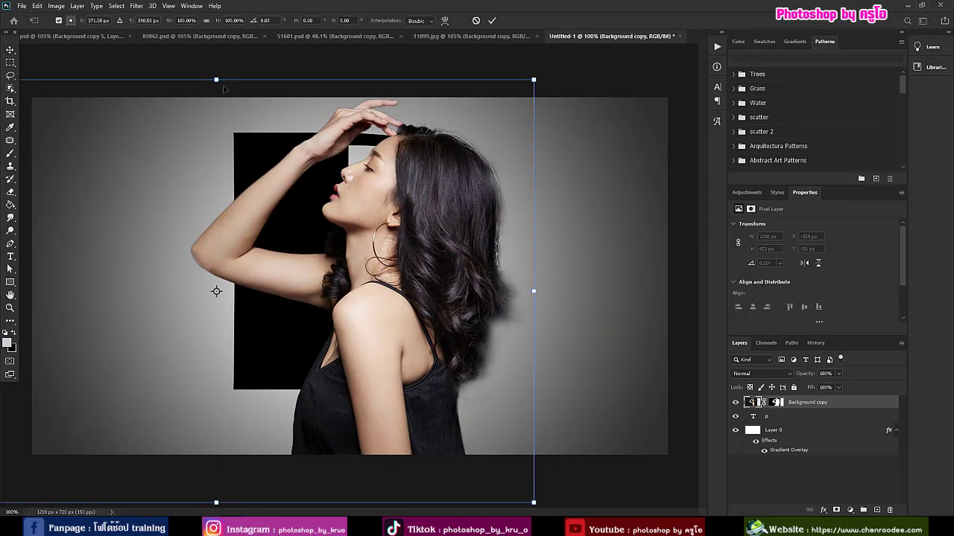
pyautogui.moveTo(534, 79); pyautogui.dragTo(386, 177)
pyautogui.moveTo(320, 242); pyautogui.dragTo(367, 175)
# Step: Flip the woman's cut-out horizontally and move it back over the letter P
pyautogui.rightClick(366, 175)
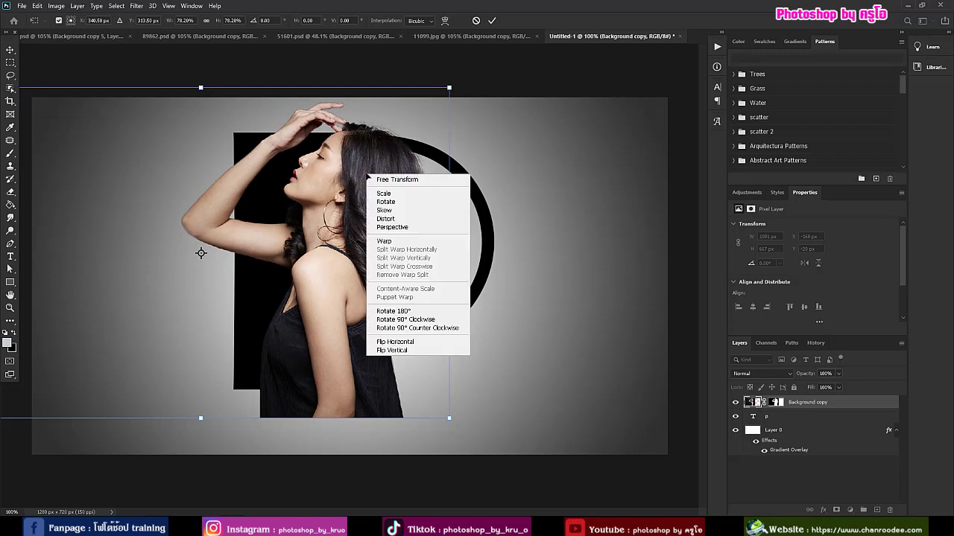
pyautogui.click(429, 341)
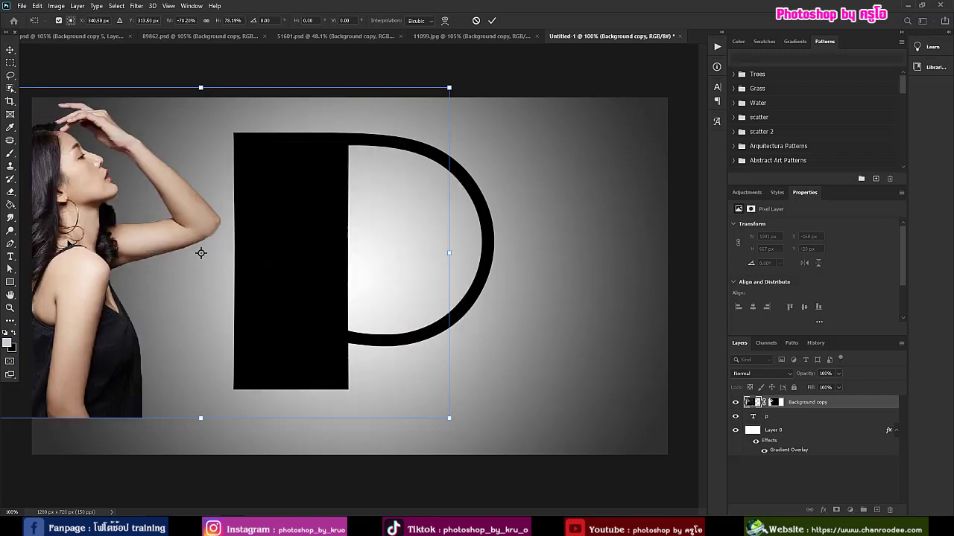
pyautogui.moveTo(68, 245); pyautogui.dragTo(353, 243)
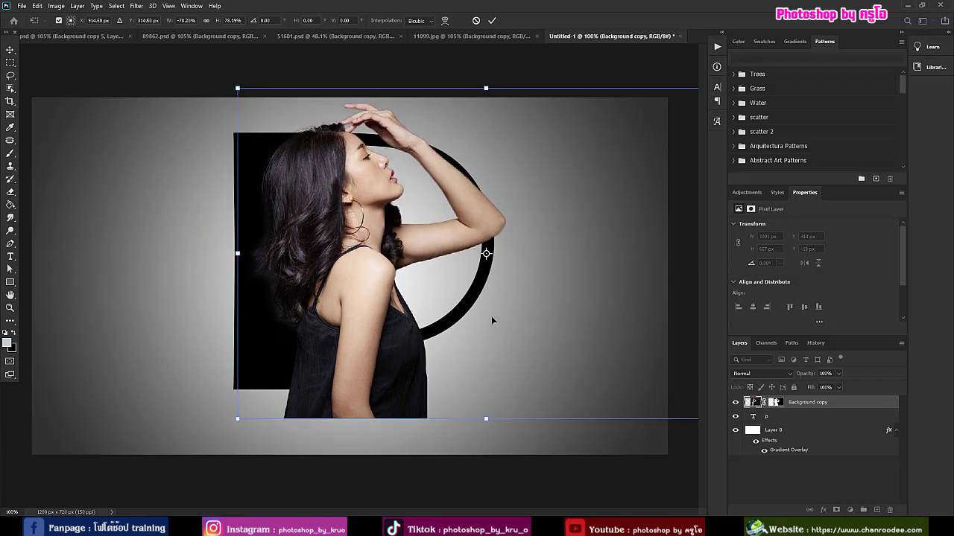
pyautogui.moveTo(386, 331)
pyautogui.mouseDown()
pyautogui.moveTo(344, 336)
pyautogui.moveTo(367, 331)
pyautogui.mouseUp()
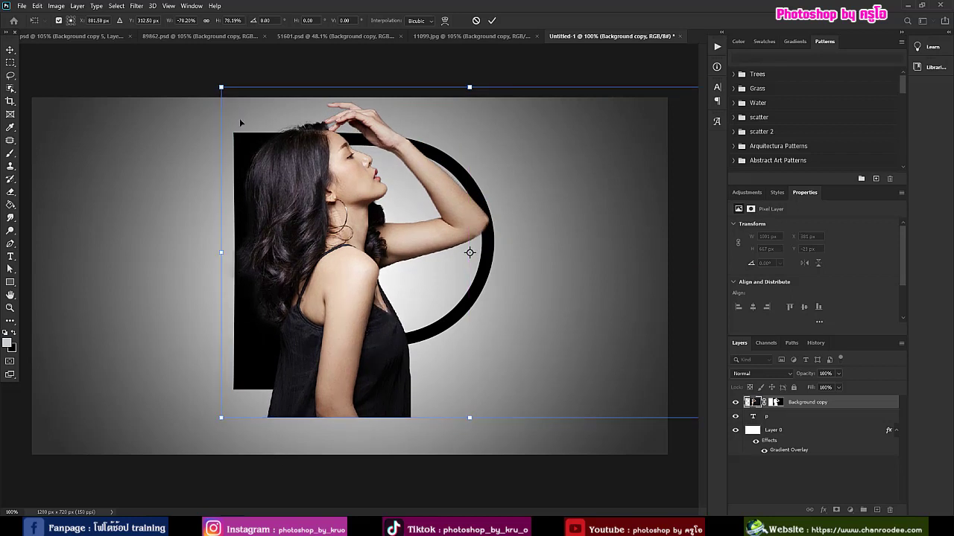
# Step: Enlarge the woman's cut-out to about 1083 by 722 px and reposition it over the letter P
pyautogui.moveTo(222, 88); pyautogui.dragTo(180, 59)
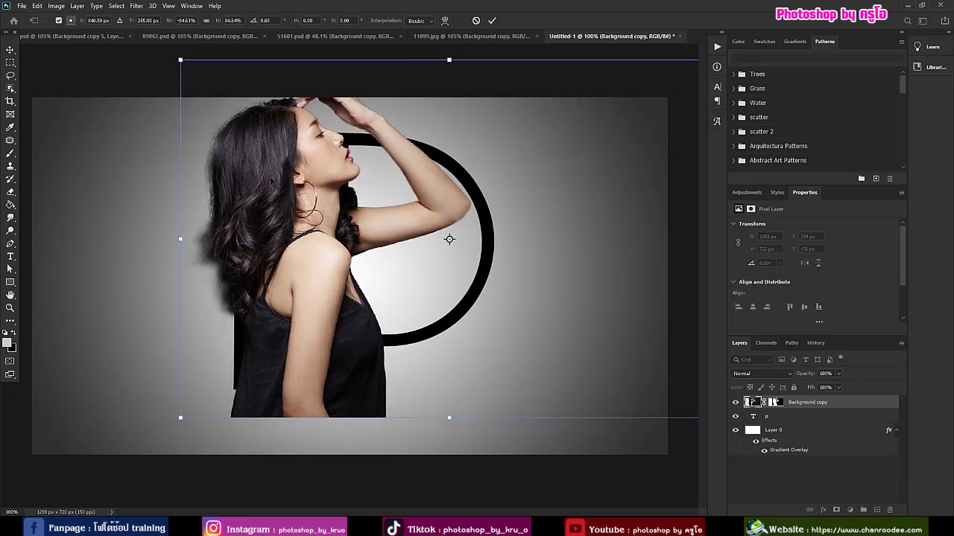
pyautogui.moveTo(276, 180); pyautogui.dragTo(300, 209)
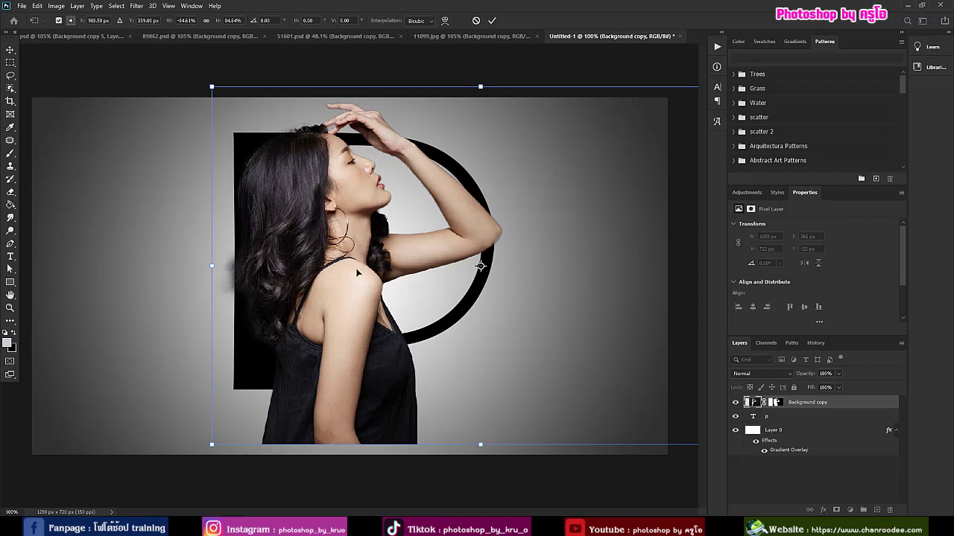
pyautogui.moveTo(357, 270); pyautogui.dragTo(365, 269)
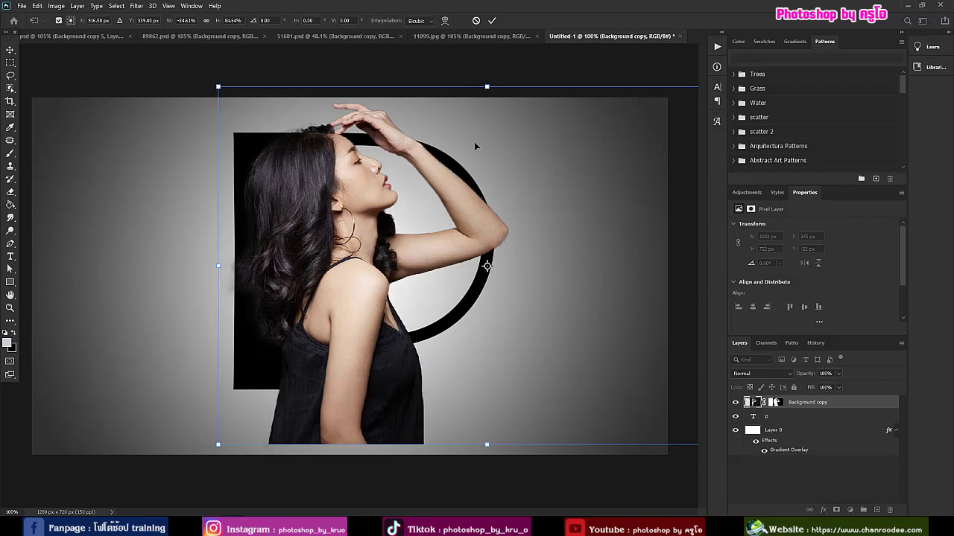
pyautogui.click(491, 20)
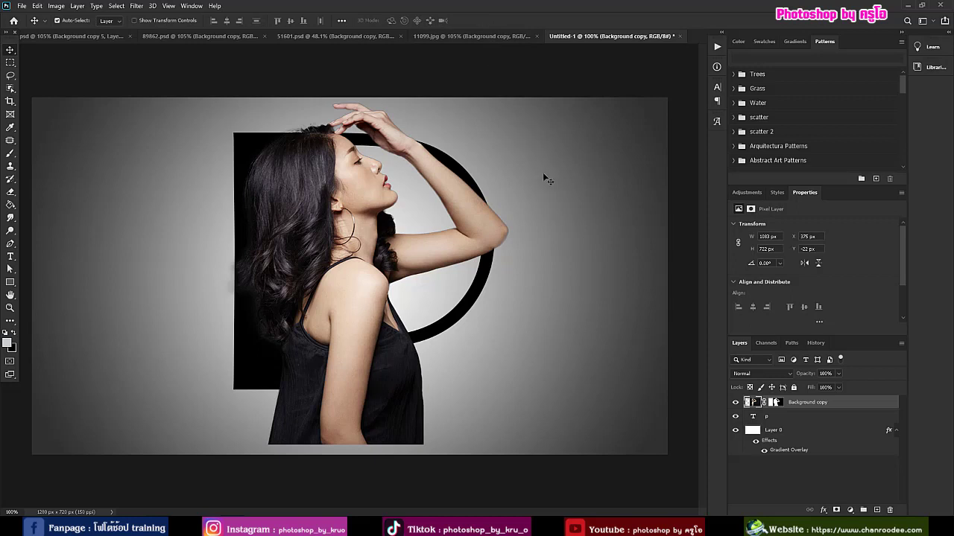
# Step: Realign the woman's cut-out over the letter P at 55% layer opacity, and restore the opacity to 100%
pyautogui.click(838, 374)
pyautogui.click(818, 386)
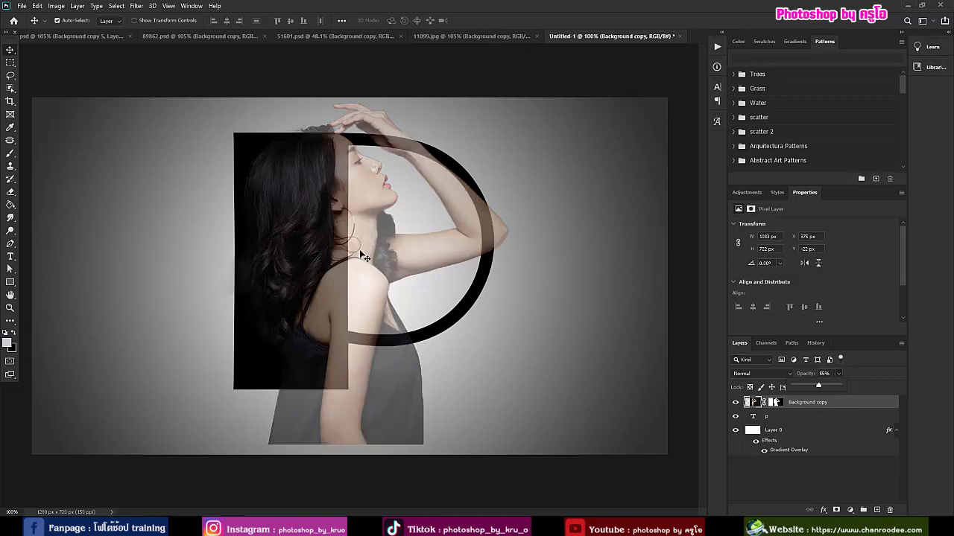
pyautogui.moveTo(378, 266); pyautogui.dragTo(352, 265)
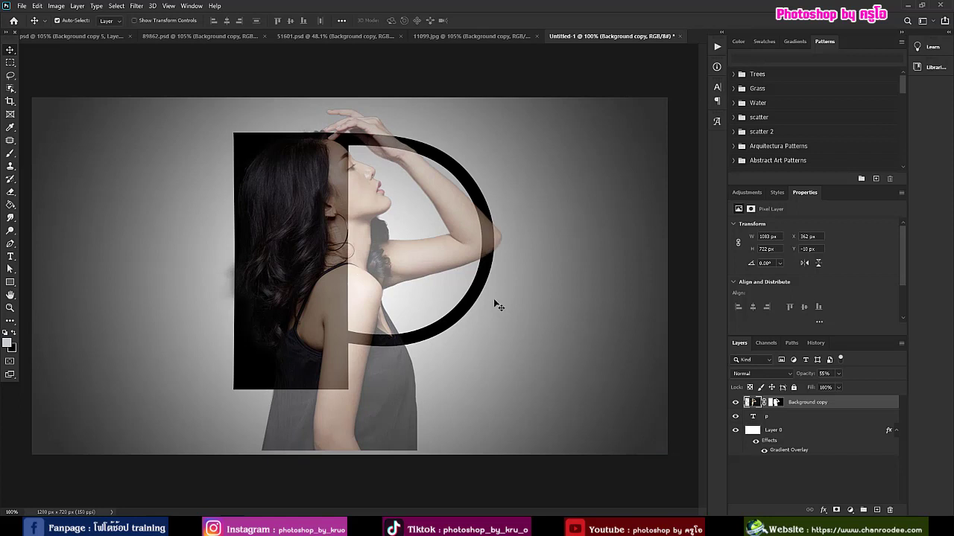
pyautogui.moveTo(378, 259)
pyautogui.mouseDown()
pyautogui.moveTo(376, 251)
pyautogui.moveTo(383, 255)
pyautogui.mouseUp()
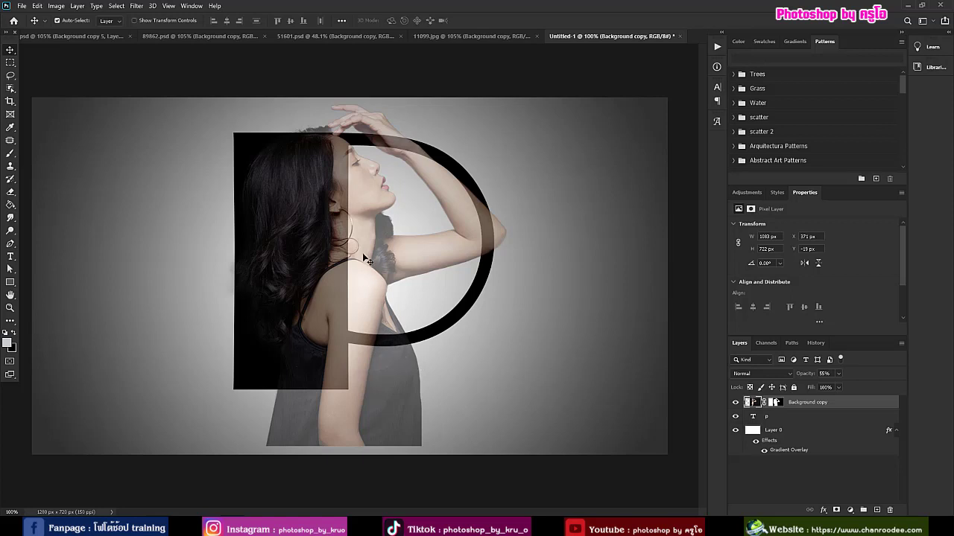
pyautogui.moveTo(354, 341)
pyautogui.mouseDown()
pyautogui.moveTo(322, 342)
pyautogui.moveTo(342, 342)
pyautogui.mouseUp()
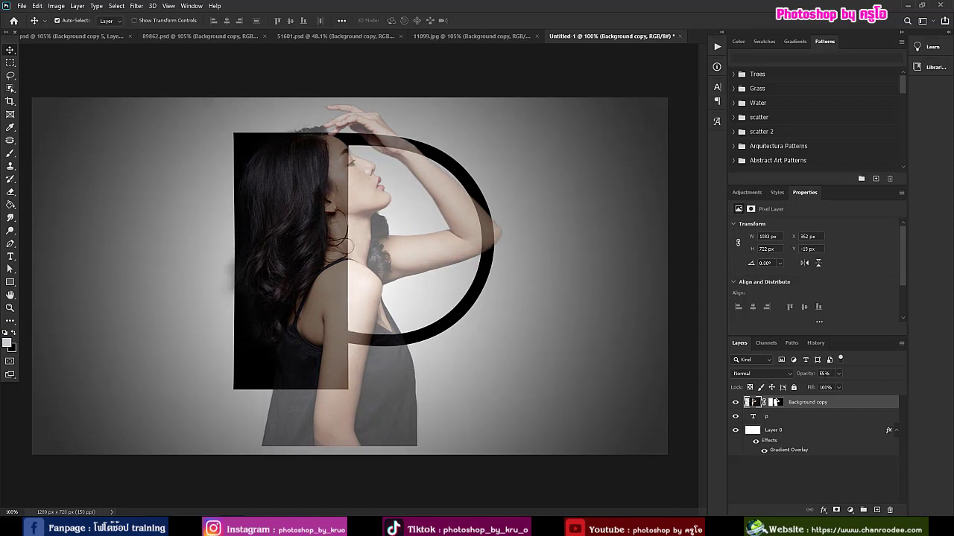
pyautogui.moveTo(838, 373); pyautogui.dragTo(880, 383)
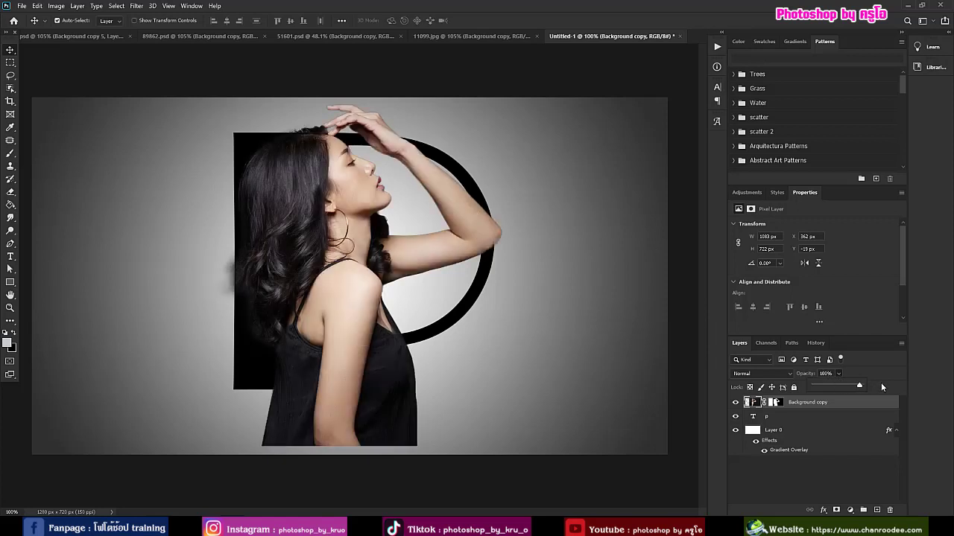
# Step: Duplicate the woman's Background copy layer within the document and hide the duplicate
pyautogui.click(843, 405)
pyautogui.hotkey('ctrl', 'j')
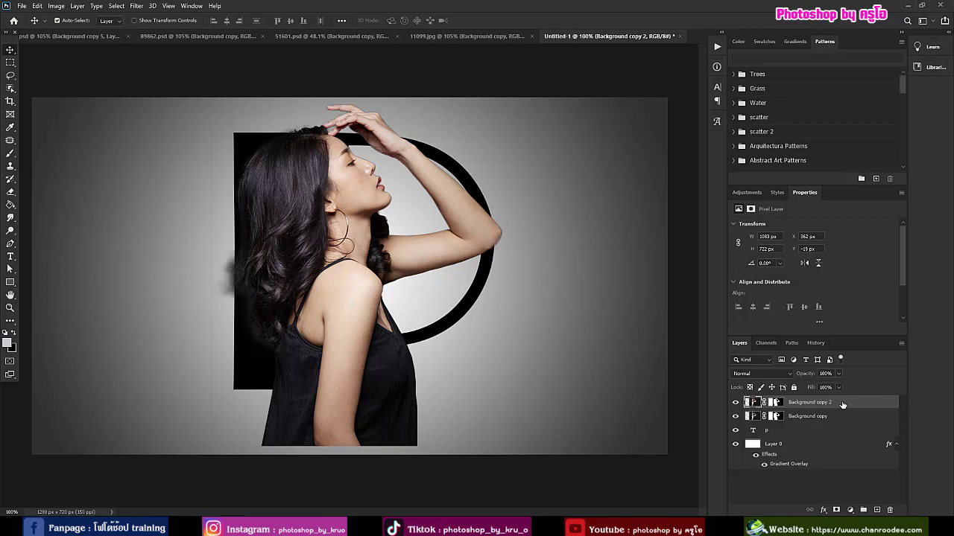
pyautogui.click(736, 402)
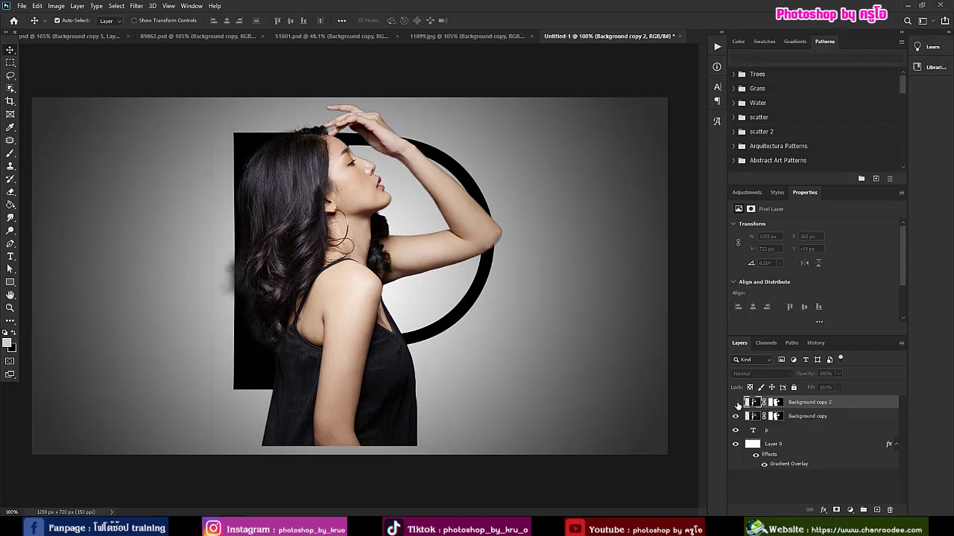
# Step: Delete the Background copy layer's mask and replace it with a mask made from the letter P's outline
pyautogui.click(778, 416)
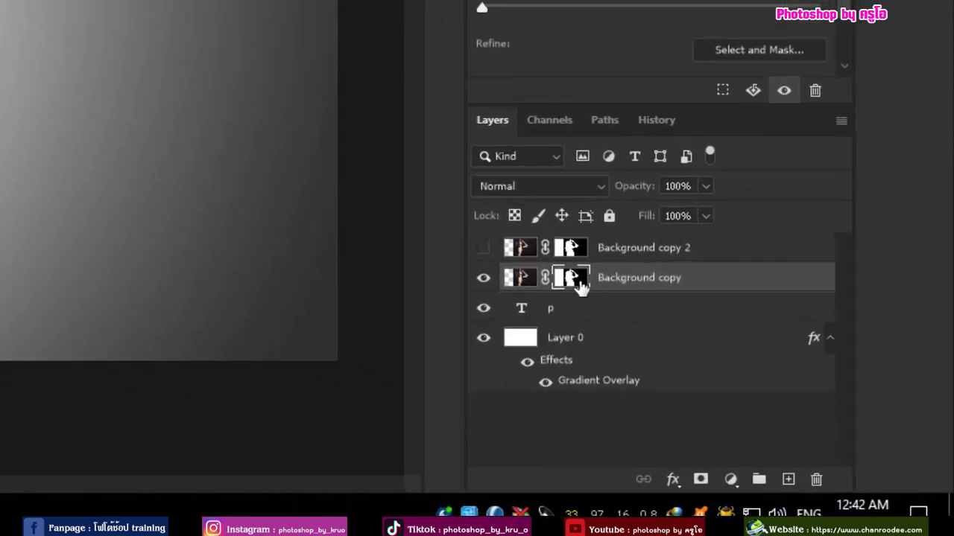
pyautogui.rightClick(579, 284)
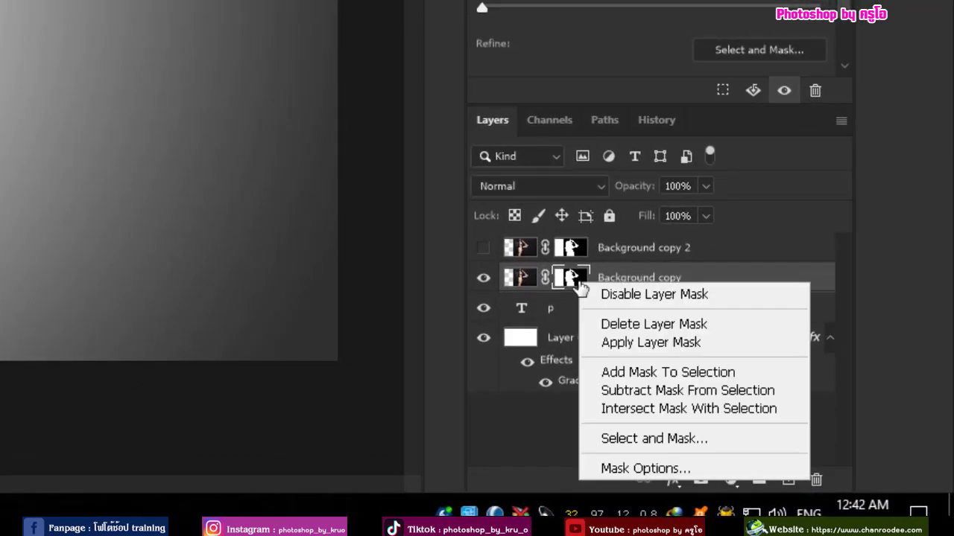
pyautogui.click(727, 325)
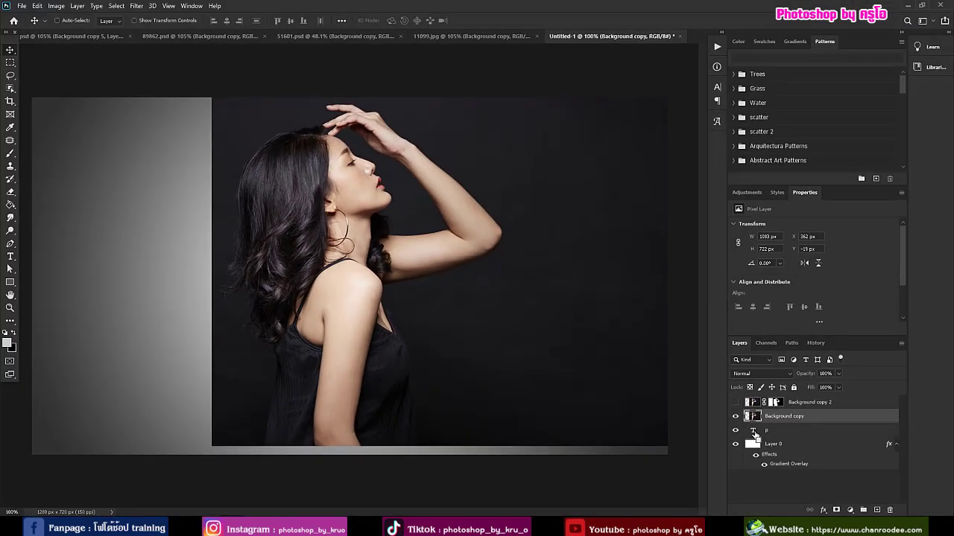
pyautogui.keyDown('ctrl'); pyautogui.click(752, 430); pyautogui.keyUp('ctrl')
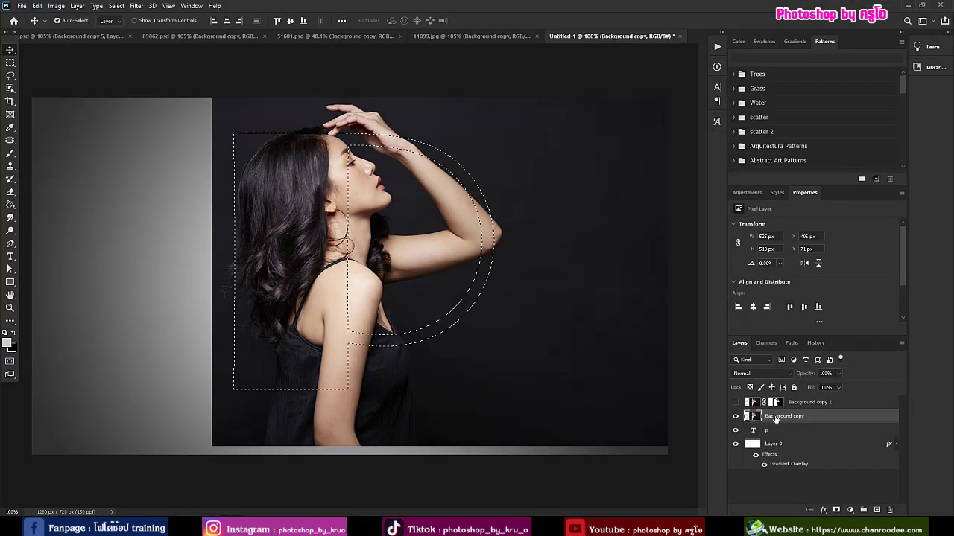
pyautogui.click(836, 510)
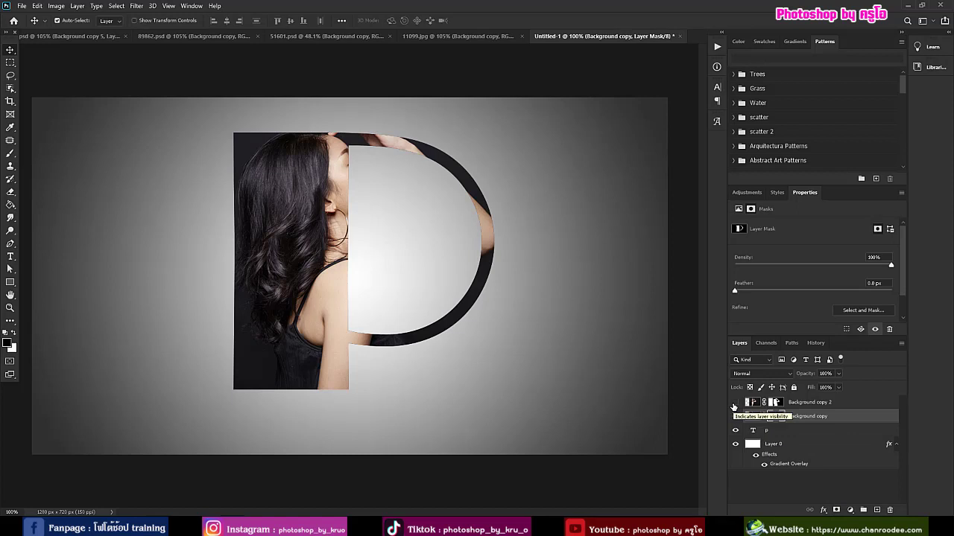
# Step: Show Background copy 2, apply its existing layer mask, and add a new mask inverted to black
pyautogui.click(735, 402)
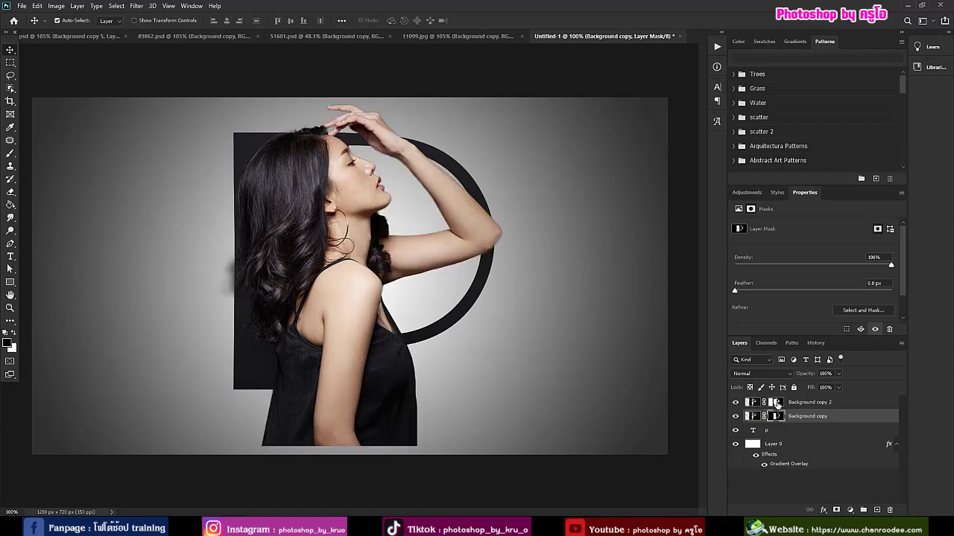
pyautogui.click(777, 403)
pyautogui.rightClick(777, 403)
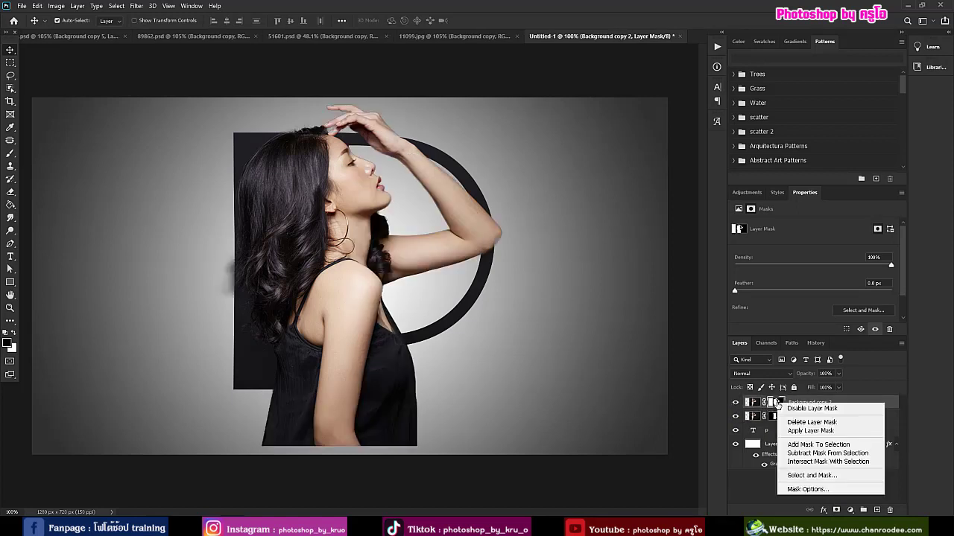
pyautogui.click(825, 431)
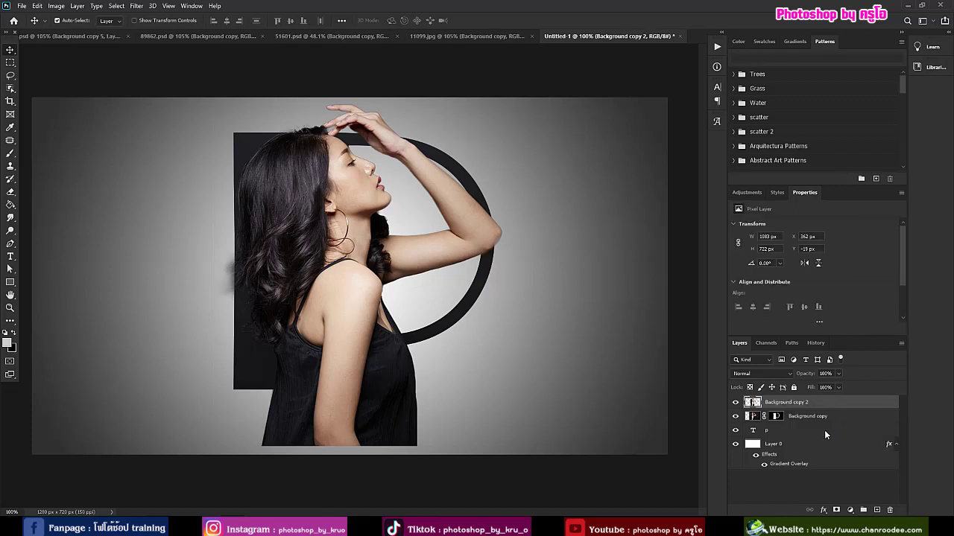
pyautogui.click(836, 511)
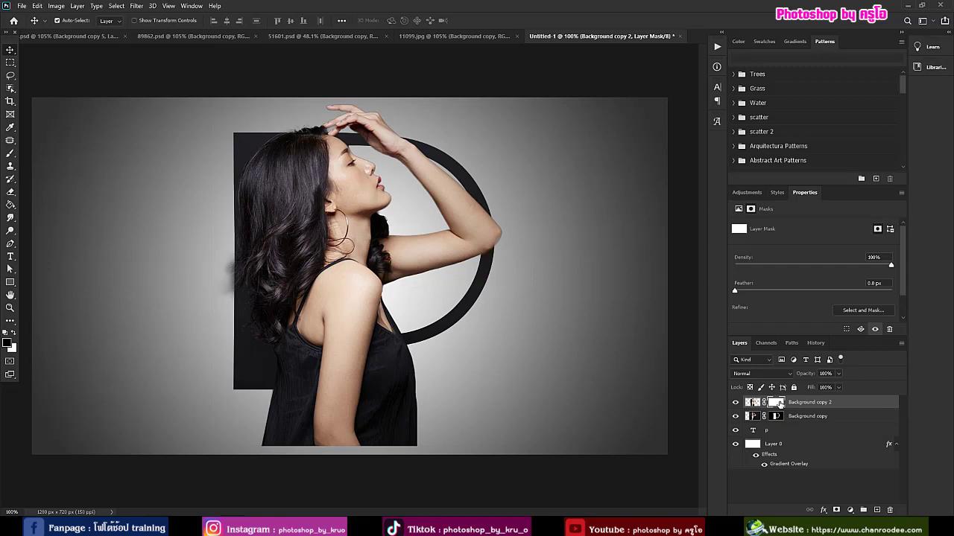
pyautogui.hotkey('ctrl', 'i')
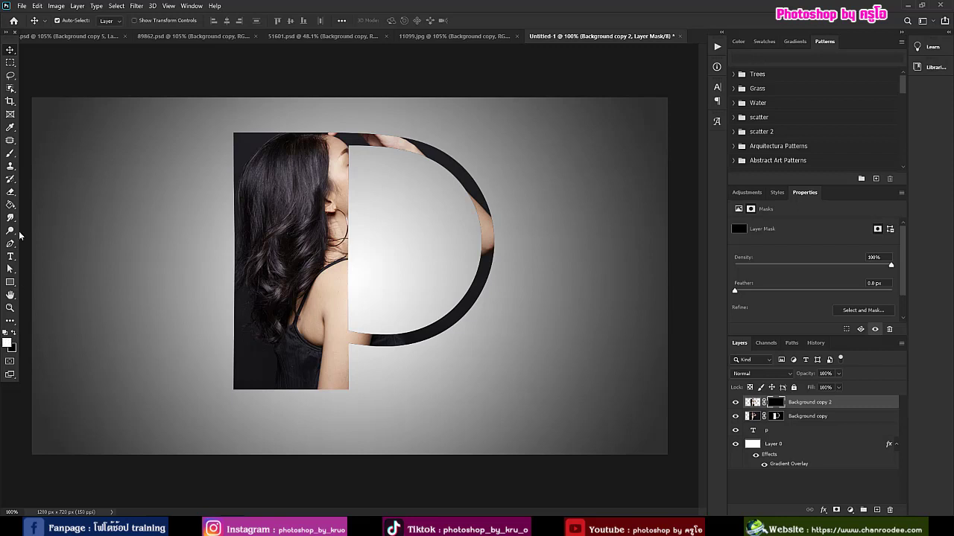
# Step: Paint white at 100% brush opacity on the Background copy 2 mask to reveal the hand, face, neck and shoulder
pyautogui.click(9, 155)
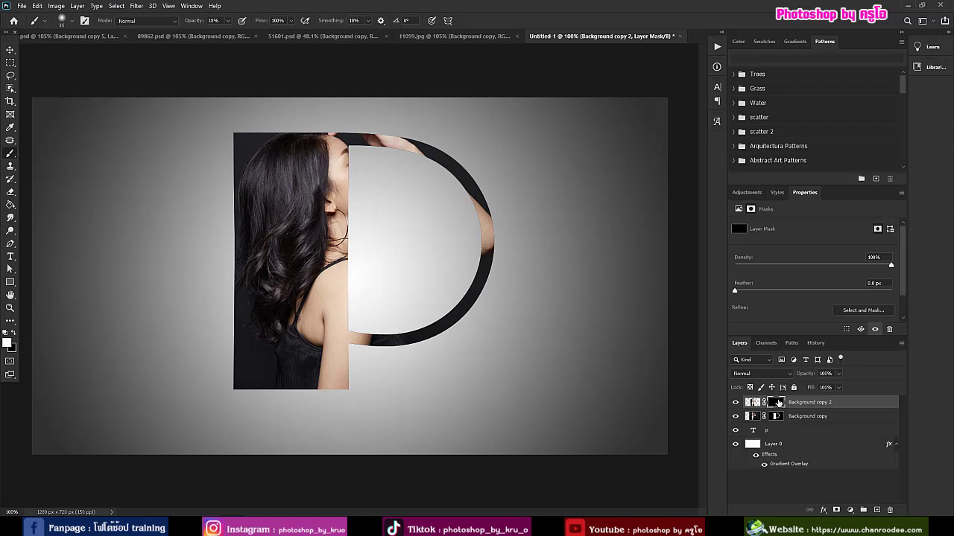
pyautogui.moveTo(326, 138)
pyautogui.mouseDown()
pyautogui.moveTo(367, 114)
pyautogui.moveTo(332, 132)
pyautogui.mouseUp()
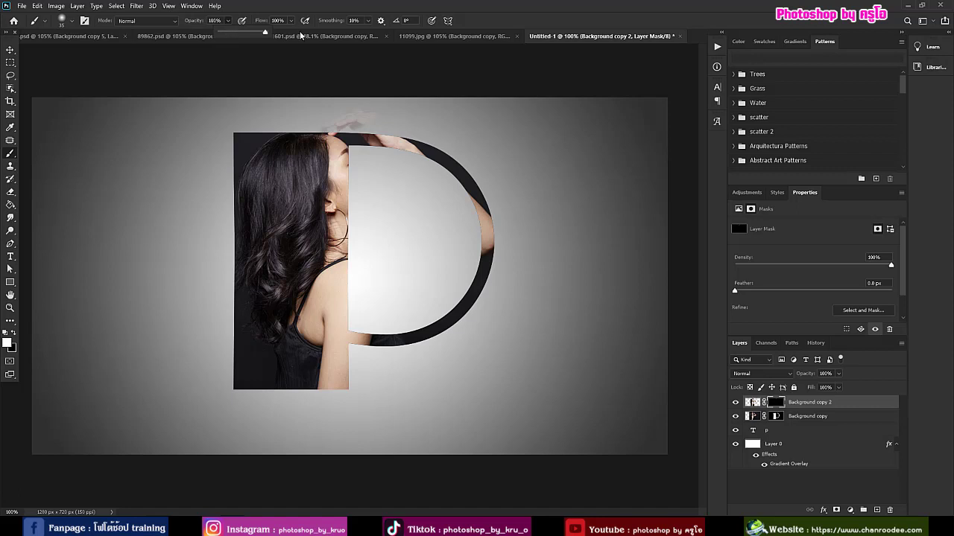
pyautogui.press('0')
pyautogui.moveTo(369, 108)
pyautogui.mouseDown()
pyautogui.moveTo(334, 102)
pyautogui.moveTo(314, 122)
pyautogui.moveTo(349, 116)
pyautogui.moveTo(333, 146)
pyautogui.moveTo(350, 111)
pyautogui.moveTo(326, 117)
pyautogui.moveTo(386, 139)
pyautogui.moveTo(353, 103)
pyautogui.moveTo(312, 127)
pyautogui.moveTo(351, 116)
pyautogui.moveTo(385, 186)
pyautogui.moveTo(346, 181)
pyautogui.moveTo(324, 202)
pyautogui.moveTo(370, 182)
pyautogui.moveTo(350, 219)
pyautogui.moveTo(360, 211)
pyautogui.moveTo(365, 180)
pyautogui.moveTo(343, 219)
pyautogui.moveTo(355, 213)
pyautogui.moveTo(351, 258)
pyautogui.moveTo(358, 241)
pyautogui.moveTo(341, 325)
pyautogui.moveTo(358, 277)
pyautogui.moveTo(352, 265)
pyautogui.moveTo(360, 269)
pyautogui.moveTo(353, 285)
pyautogui.moveTo(359, 273)
pyautogui.moveTo(377, 274)
pyautogui.moveTo(370, 321)
pyautogui.moveTo(356, 279)
pyautogui.mouseUp()
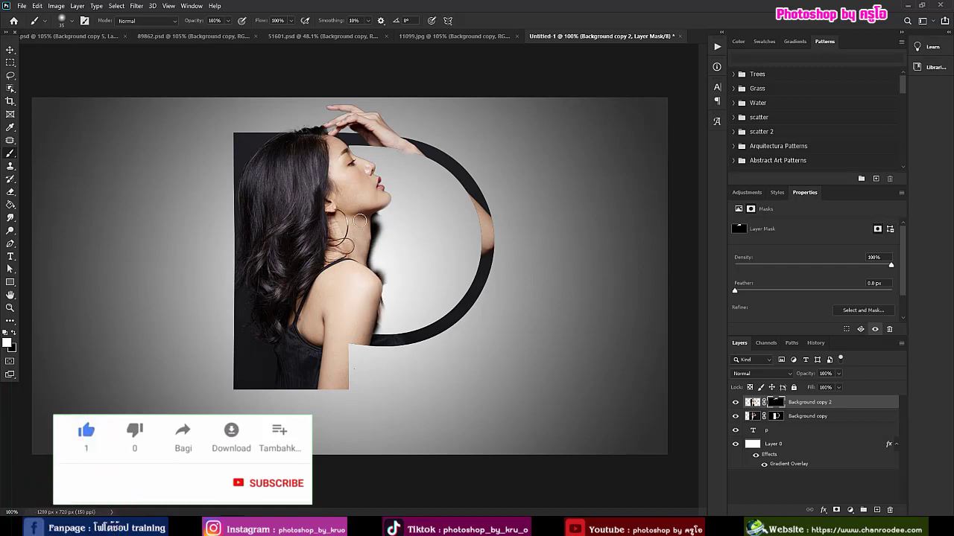
# Step: Mask out the dark fringe beside the upper arm, shoulder and neck on Background copy 2, using black and a hard 15 px brush
pyautogui.click(10, 307)
pyautogui.click(387, 318)
pyautogui.click(11, 153)
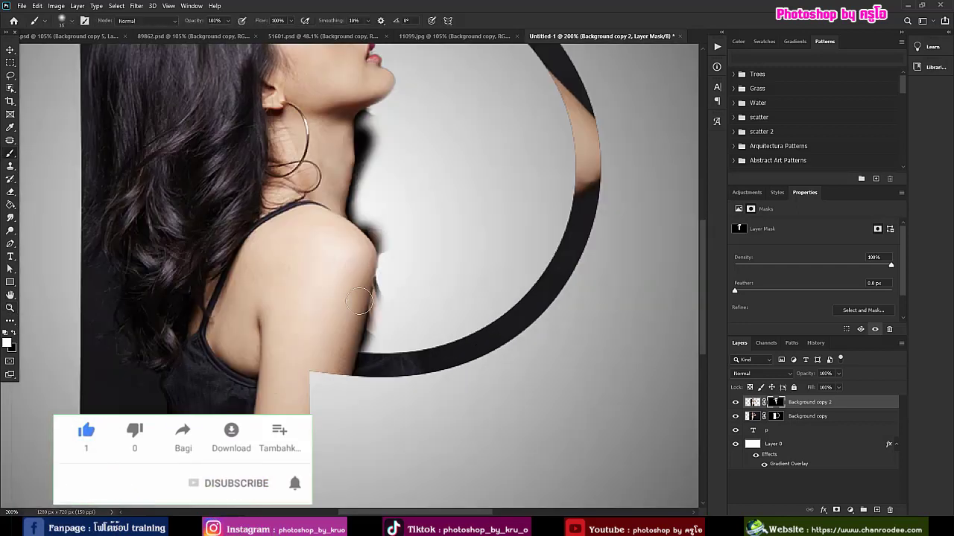
pyautogui.press('x')
pyautogui.moveTo(392, 309)
pyautogui.mouseDown()
pyautogui.moveTo(388, 276)
pyautogui.moveTo(364, 347)
pyautogui.mouseUp()
pyautogui.click(72, 20)
pyautogui.click(69, 136)
pyautogui.click(441, 292)
pyautogui.press('[')
pyautogui.press('[')
pyautogui.press('[')
pyautogui.press('[')
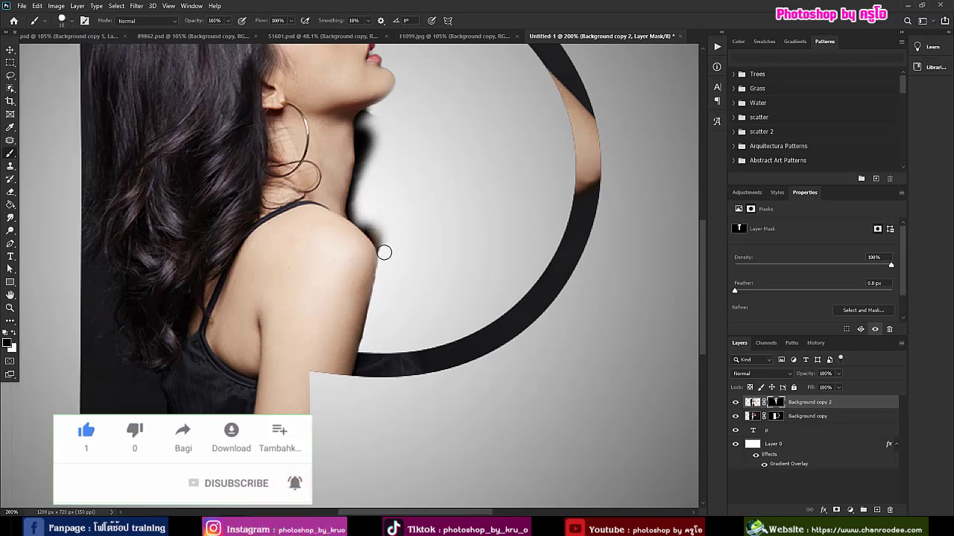
pyautogui.moveTo(386, 251)
pyautogui.mouseDown()
pyautogui.moveTo(358, 216)
pyautogui.moveTo(382, 245)
pyautogui.moveTo(409, 236)
pyautogui.moveTo(402, 264)
pyautogui.moveTo(366, 215)
pyautogui.moveTo(368, 126)
pyautogui.mouseUp()
# Step: Reveal the upper arm over the P's lower curve with a 35 px brush and mask out the spill below the letter
pyautogui.press(']')
pyautogui.press(']')
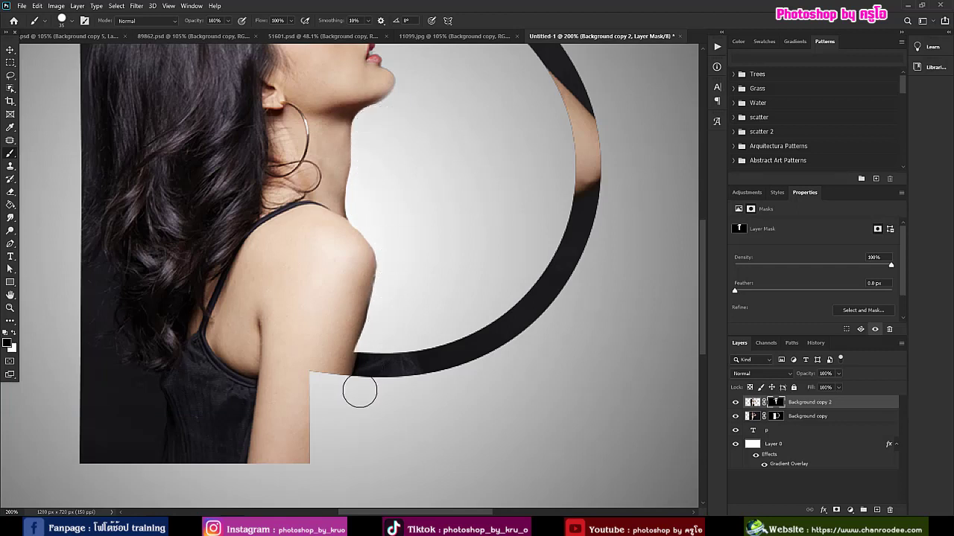
pyautogui.press('x')
pyautogui.moveTo(348, 328); pyautogui.dragTo(327, 394)
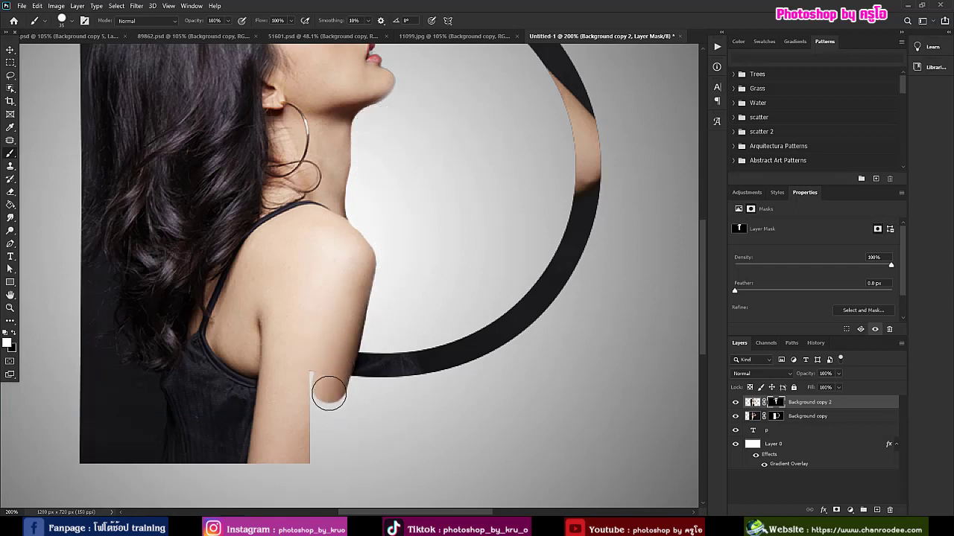
pyautogui.press('x')
pyautogui.moveTo(361, 426); pyautogui.dragTo(324, 392)
# Step: Paint white on the Background copy 2 mask to reveal the elbow protruding beyond the P's curve
pyautogui.press('z')
pyautogui.hotkey('ctrl', '0')
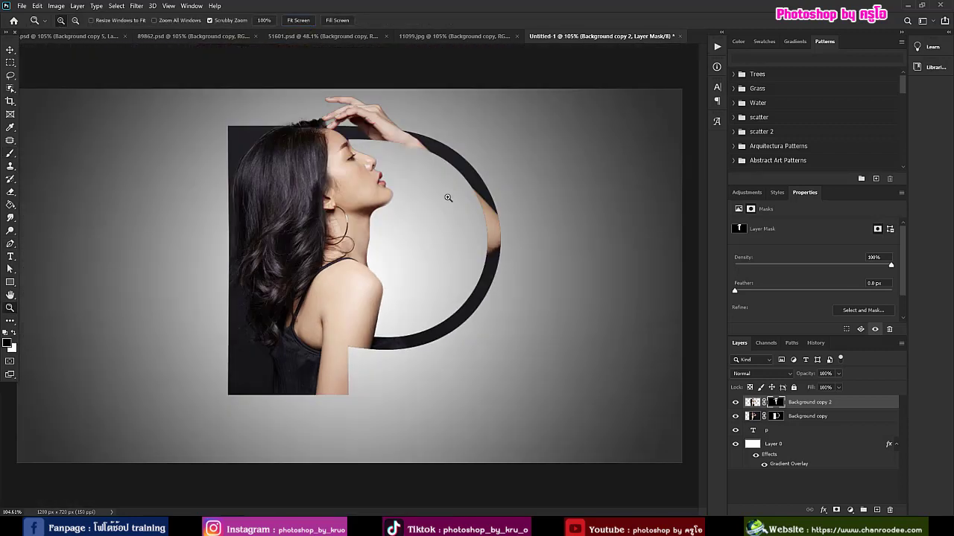
pyautogui.press('b')
pyautogui.press('x')
pyautogui.moveTo(504, 222)
pyautogui.mouseDown()
pyautogui.moveTo(492, 241)
pyautogui.moveTo(499, 247)
pyautogui.moveTo(469, 211)
pyautogui.moveTo(479, 256)
pyautogui.mouseUp()
pyautogui.press('x')
pyautogui.press('x')
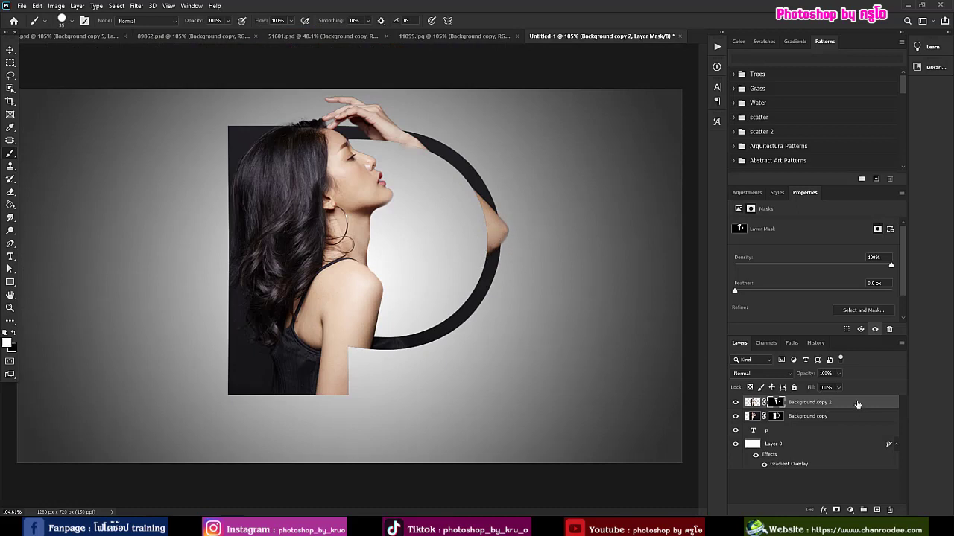
# Step: Hide the letter p text layer and select the Background copy 2 layer
pyautogui.click(10, 257)
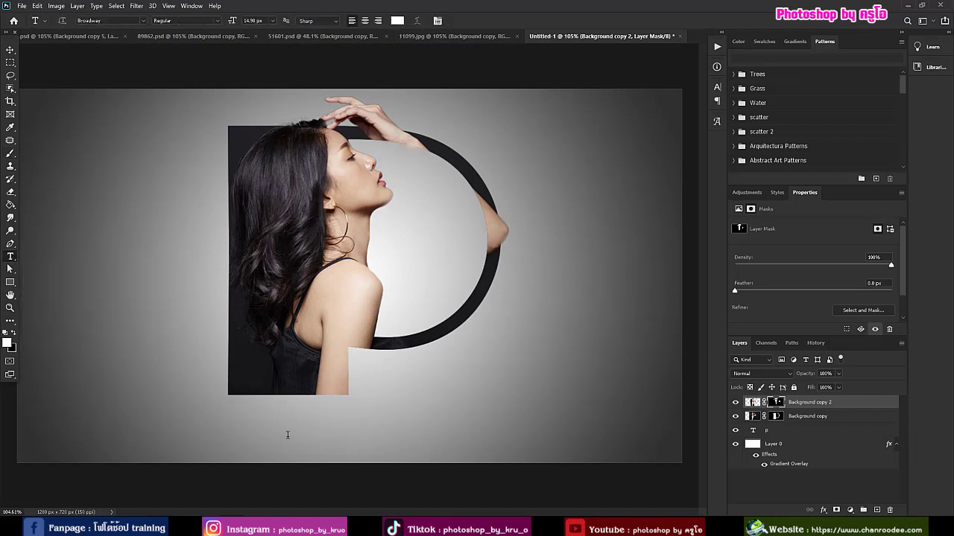
pyautogui.click(288, 435)
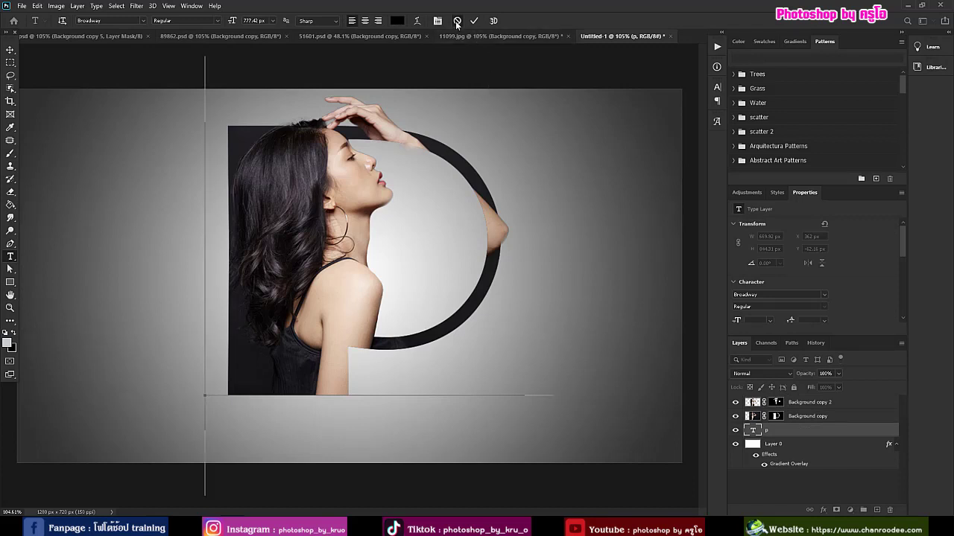
pyautogui.click(474, 20)
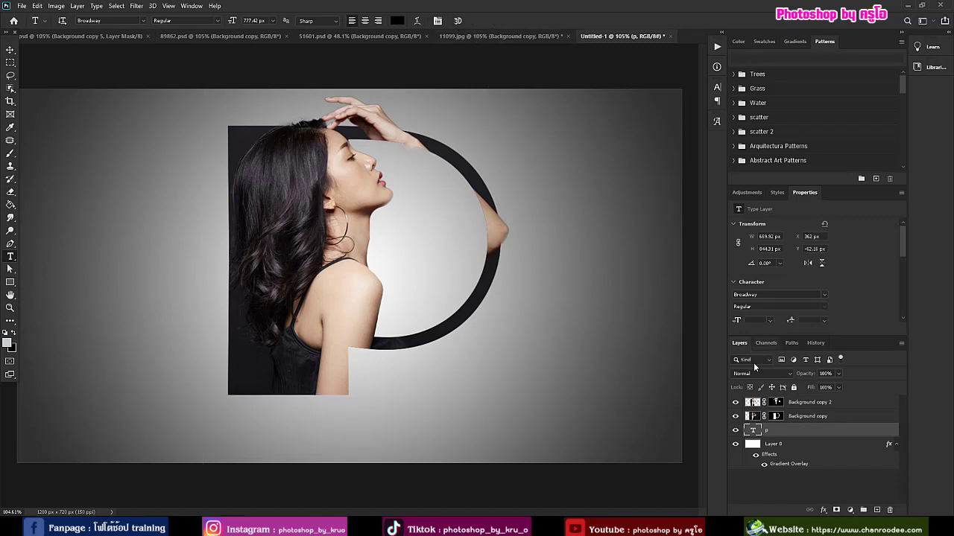
pyautogui.click(736, 430)
pyautogui.click(842, 402)
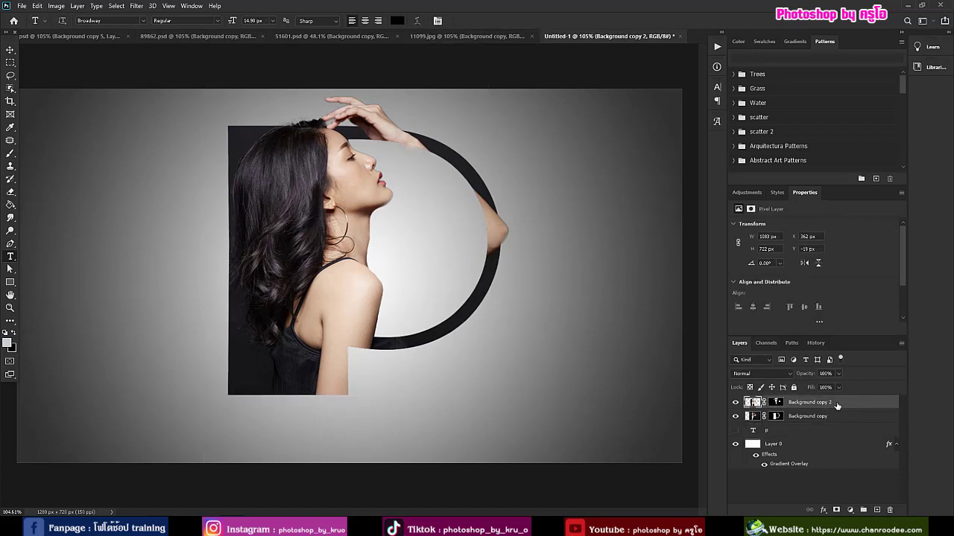
# Step: Add the text "Photoshop Tutorial" in the Broadway font below the letter P
pyautogui.click(280, 441)
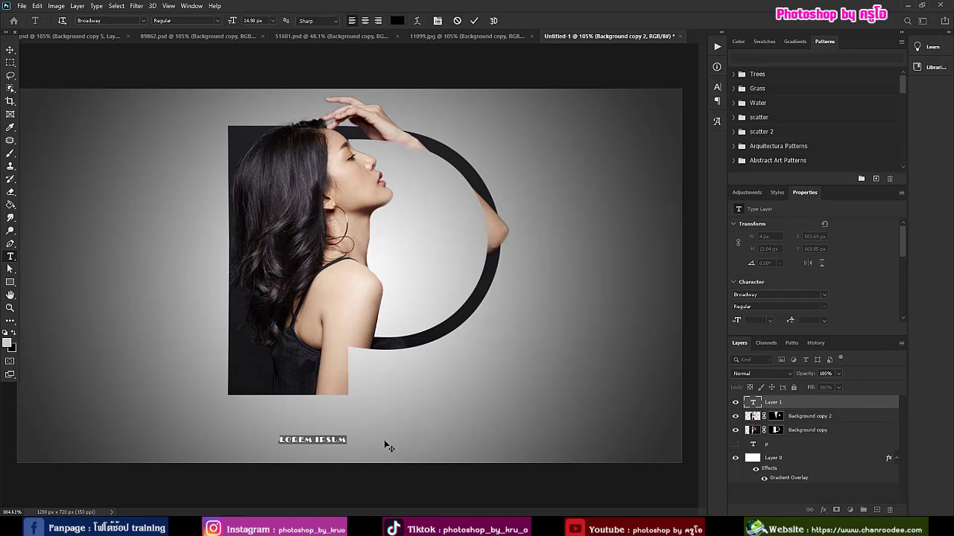
pyautogui.write('PHOT')
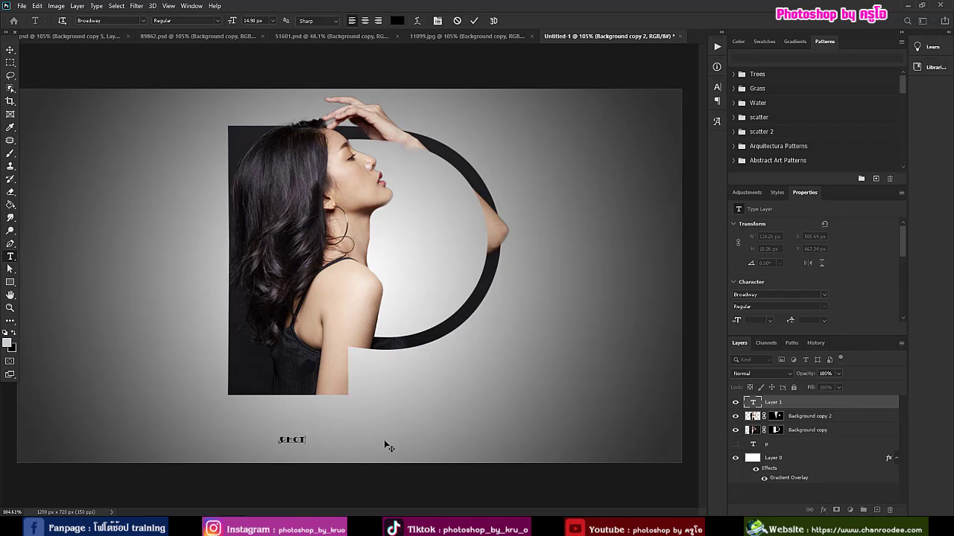
pyautogui.write('OSHOP TUTORIAL')
pyautogui.click(474, 20)
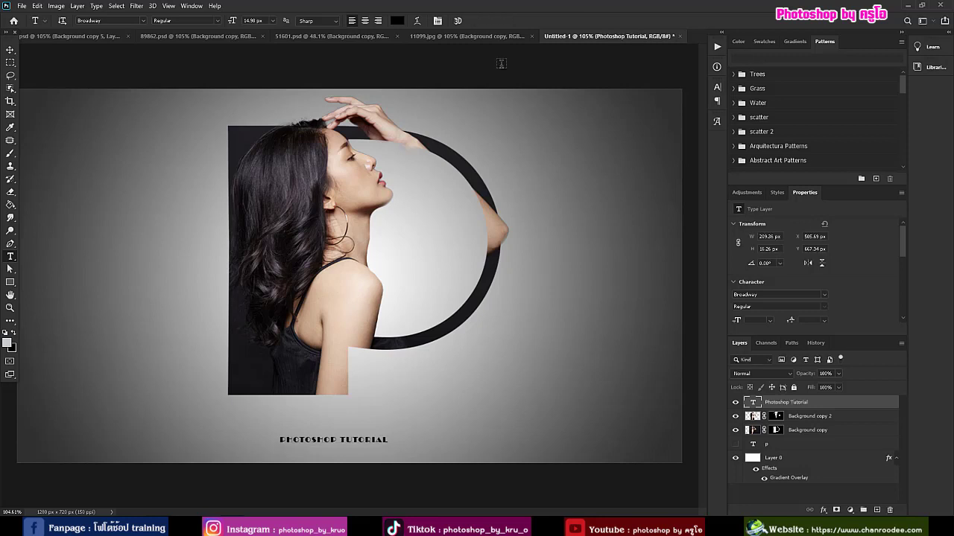
# Step: Enlarge the Photoshop Tutorial text to about 486 px wide and move it up close beneath the letter P
pyautogui.click(11, 50)
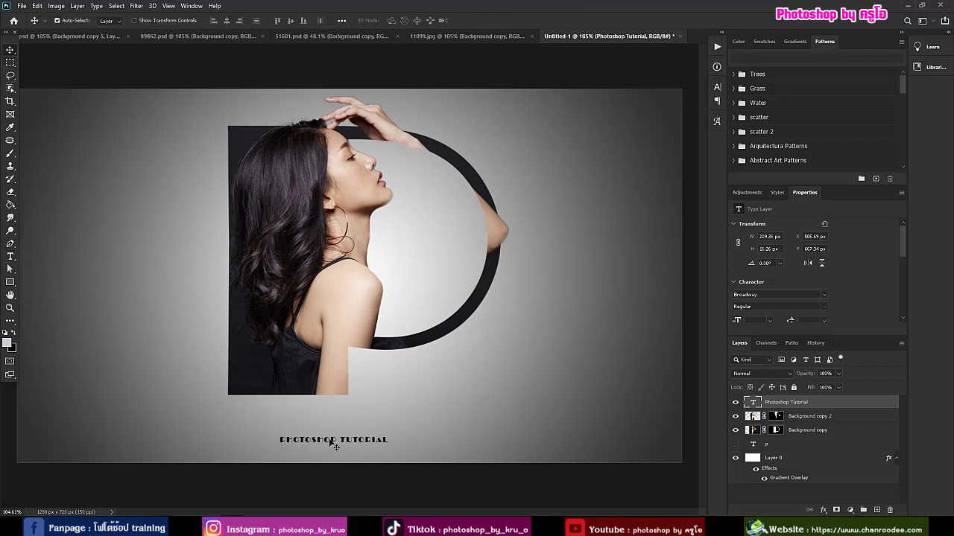
pyautogui.hotkey('ctrl', 't')
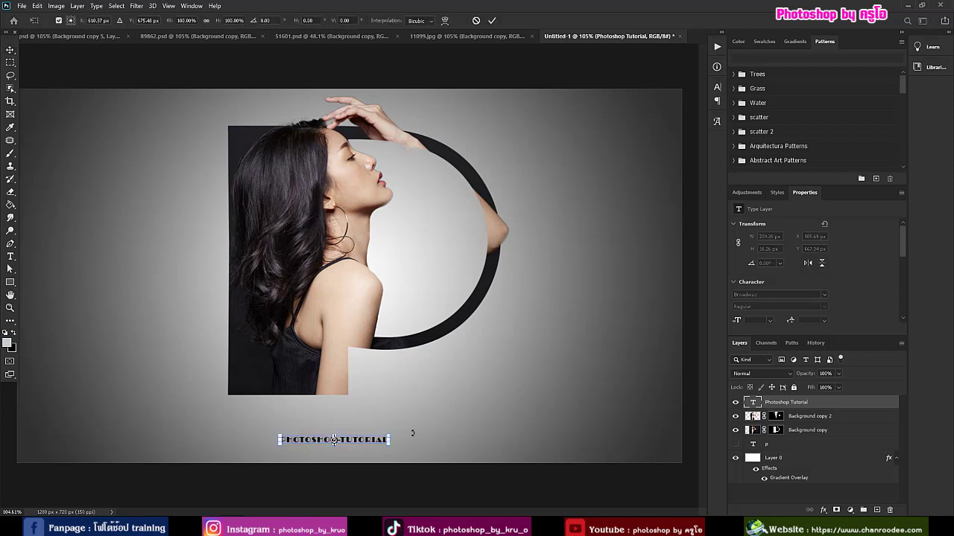
pyautogui.moveTo(390, 435); pyautogui.dragTo(478, 432)
pyautogui.moveTo(285, 427); pyautogui.dragTo(228, 432)
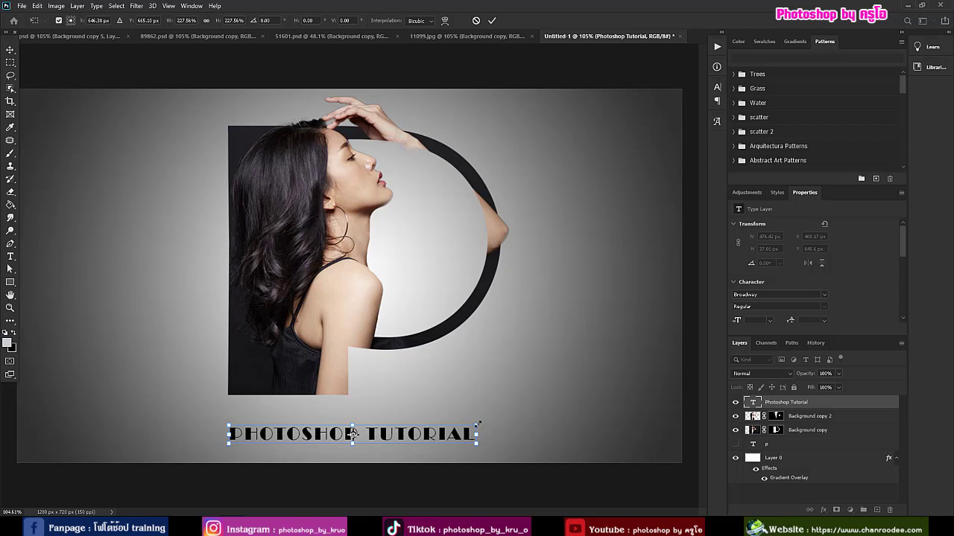
pyautogui.moveTo(478, 424); pyautogui.dragTo(485, 421)
pyautogui.click(491, 20)
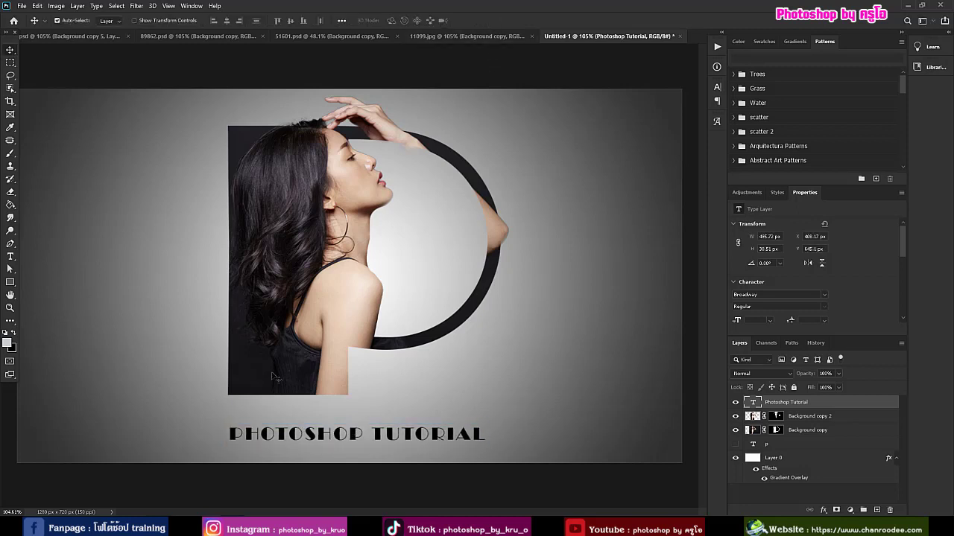
pyautogui.moveTo(273, 439); pyautogui.dragTo(272, 427)
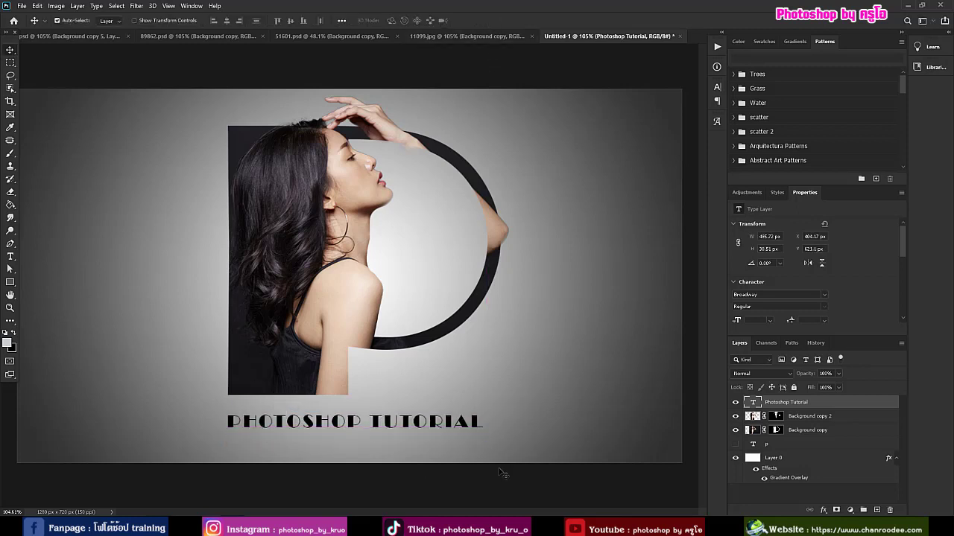
# Step: Change the Photoshop Tutorial text's font to Century Reprise BlackOS SSi Bold
pyautogui.doubleClick(753, 406)
pyautogui.click(145, 22)
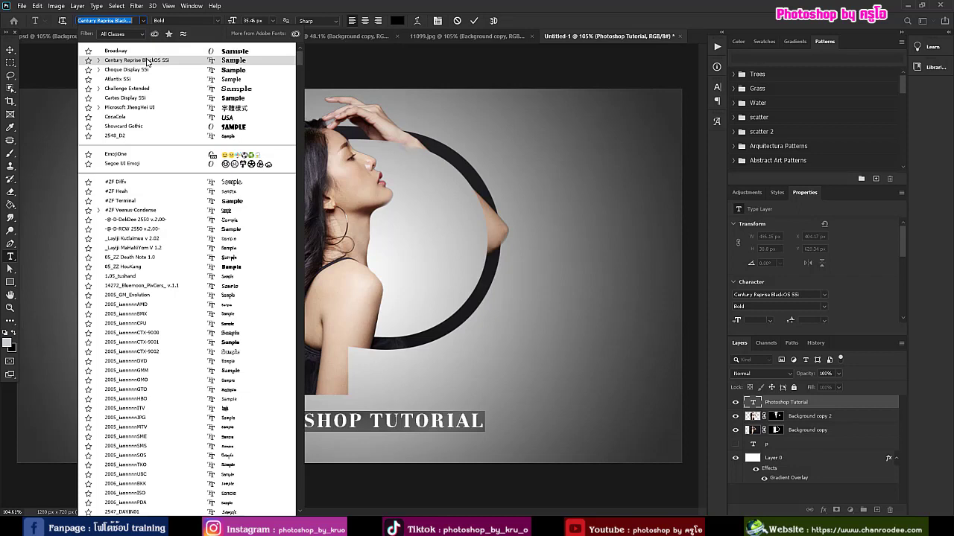
pyautogui.click(146, 53)
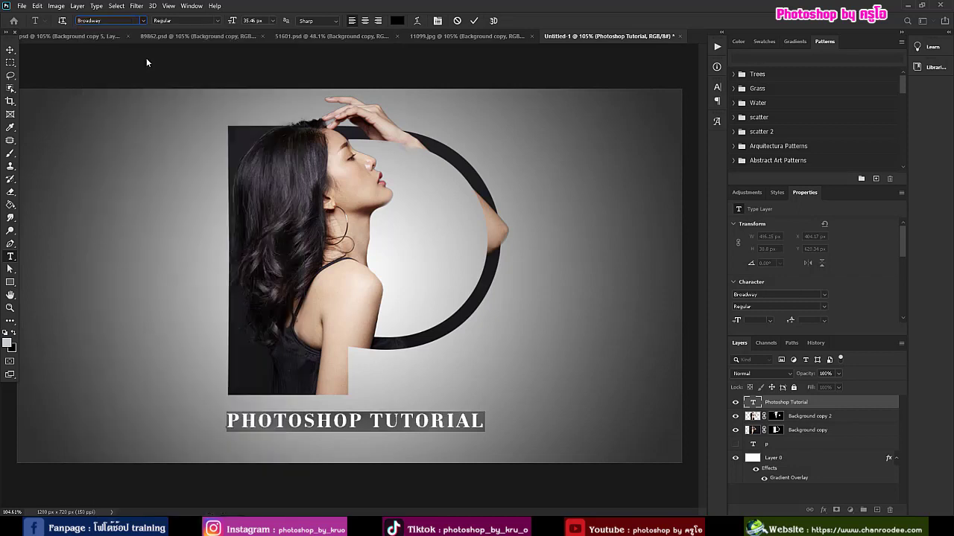
# Step: Set the Photoshop Tutorial text's color to #1a1816, sampled from the P's dark curve below the elbow, and commit the text
pyautogui.click(399, 21)
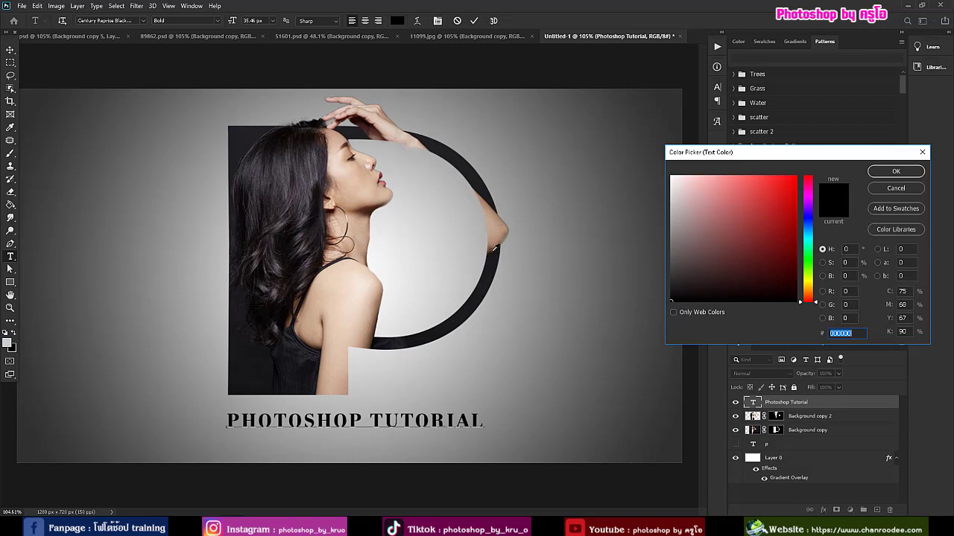
pyautogui.click(490, 250)
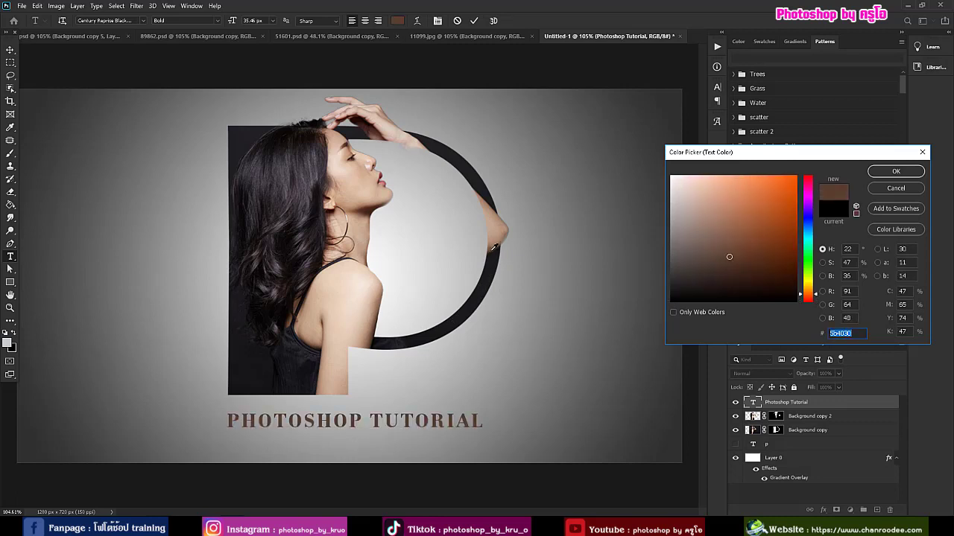
pyautogui.click(489, 253)
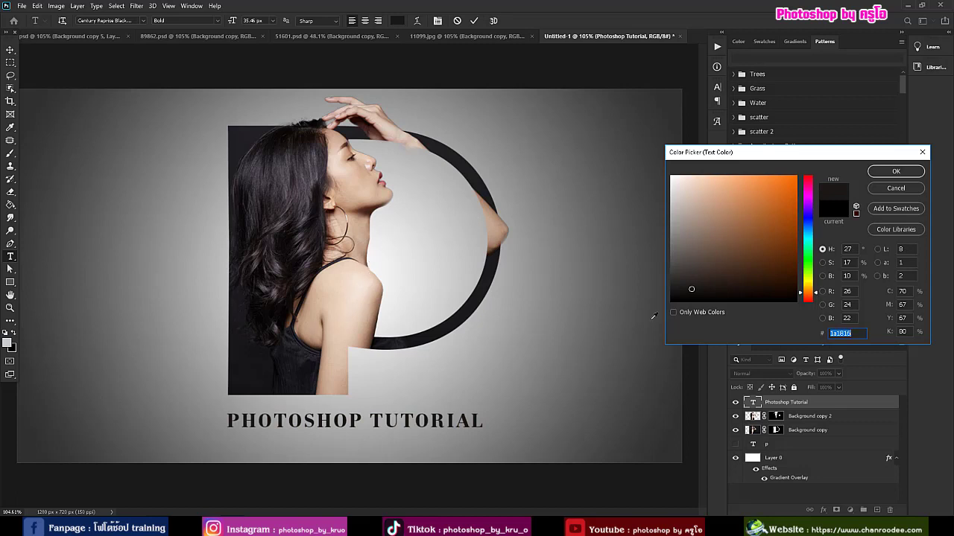
pyautogui.click(896, 172)
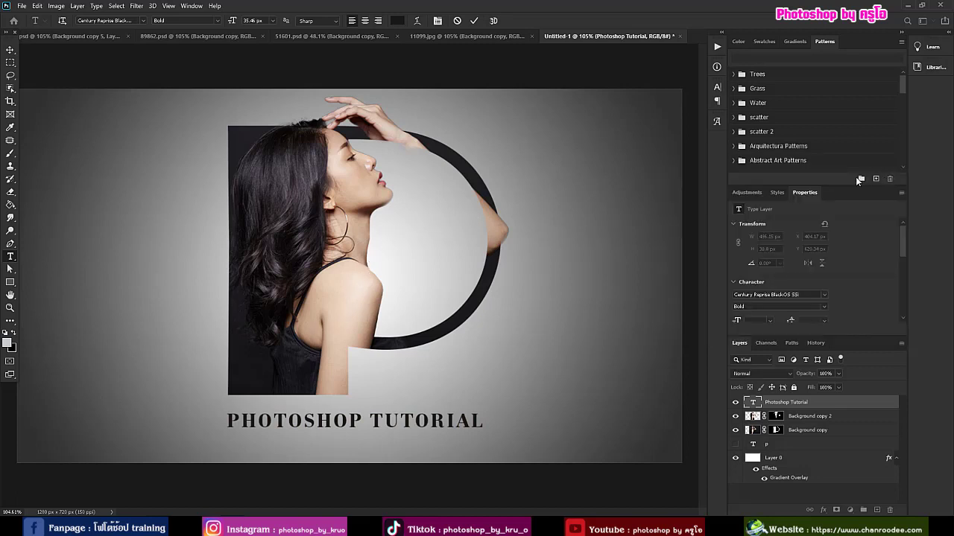
pyautogui.click(474, 21)
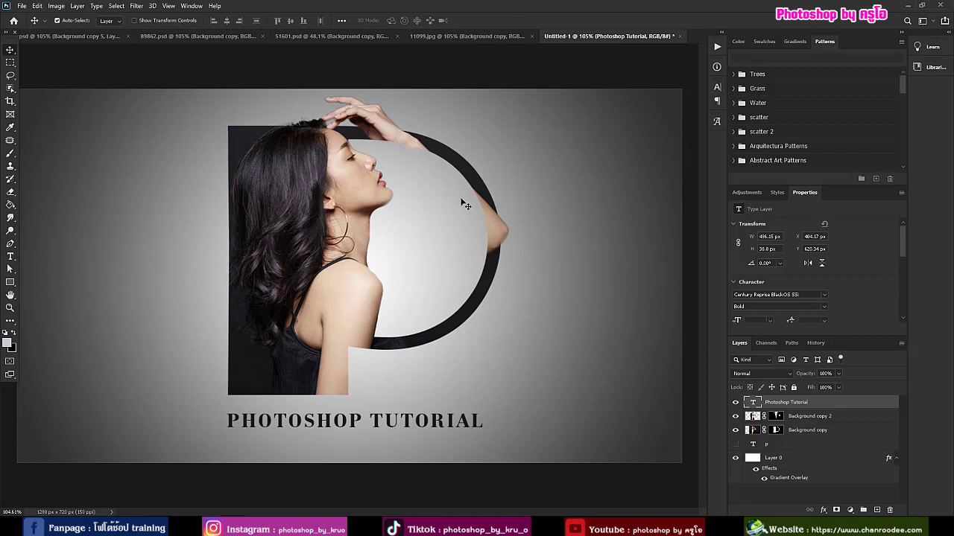